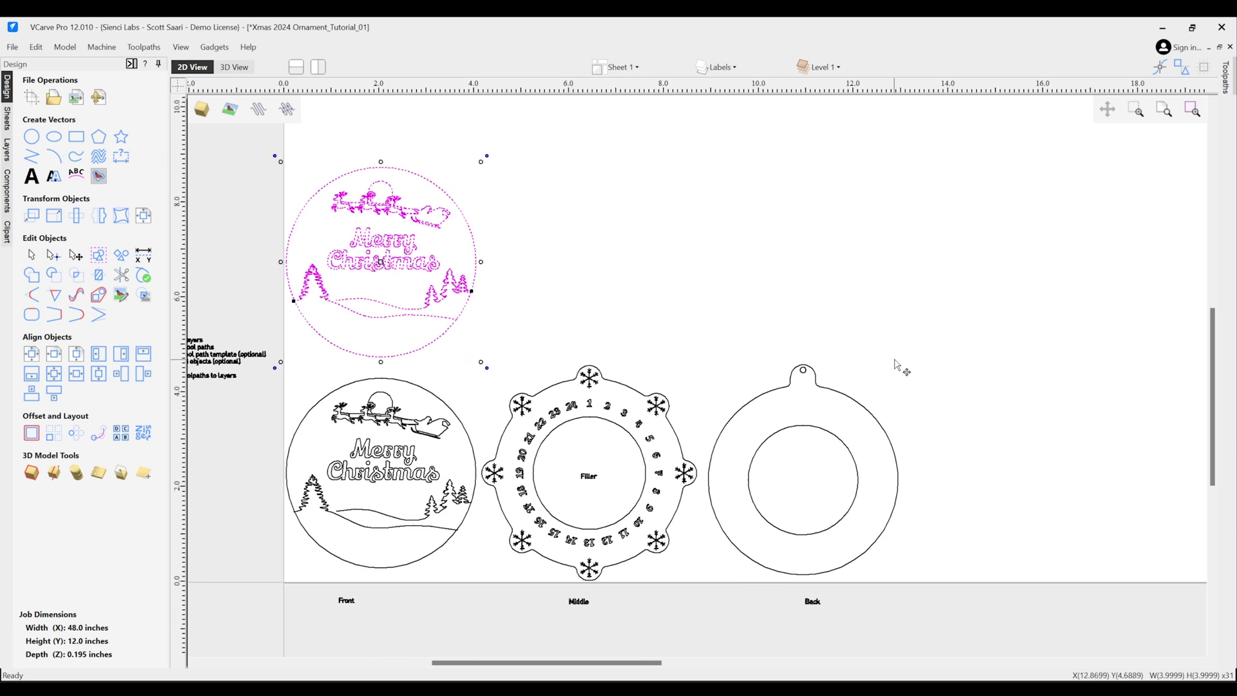
Remove the duplicate ornament parts so a single Front, Middle and Back copy remains.
left_click(817, 417)
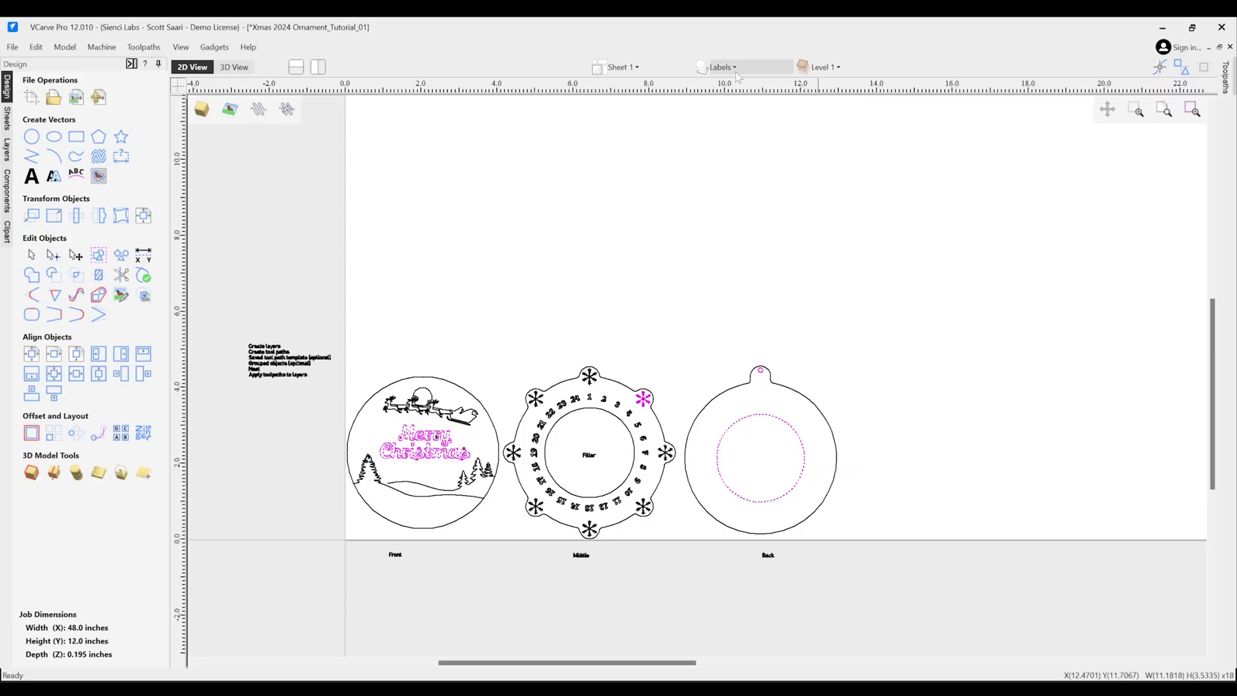
Check the existing layers, try selecting the sleigh, trees and Back inner circle, then clear the selection.
left_click(721, 69)
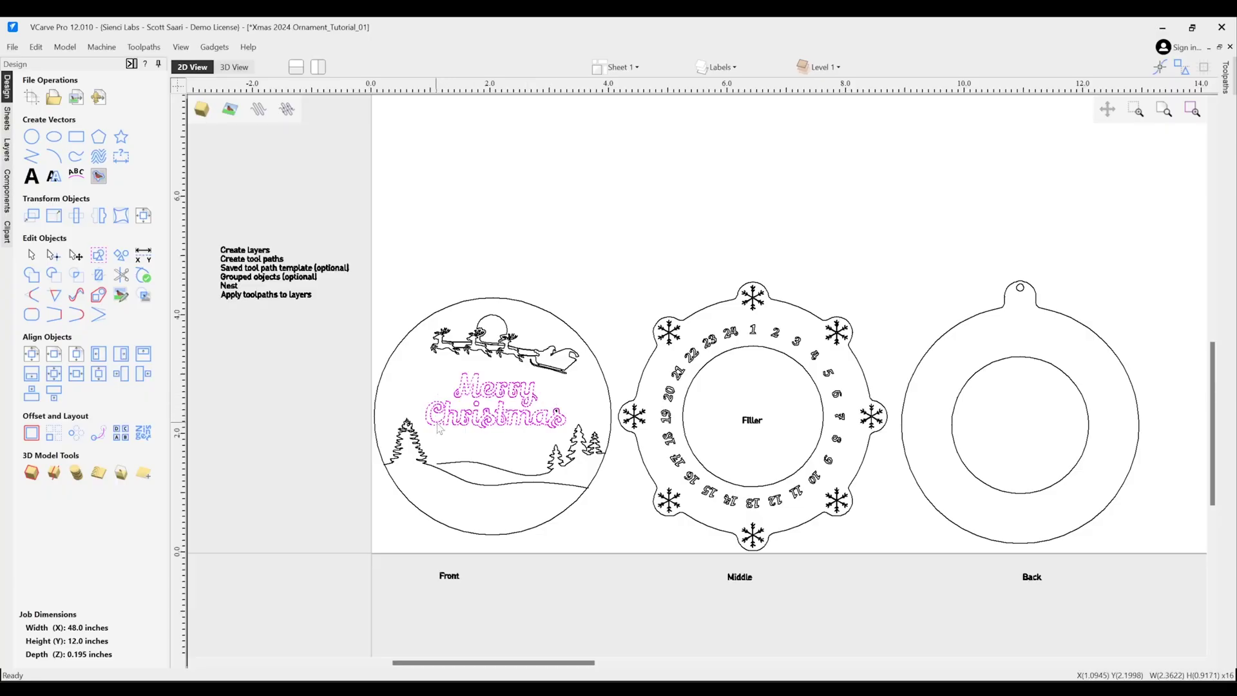
left_click(522, 366, "shift")
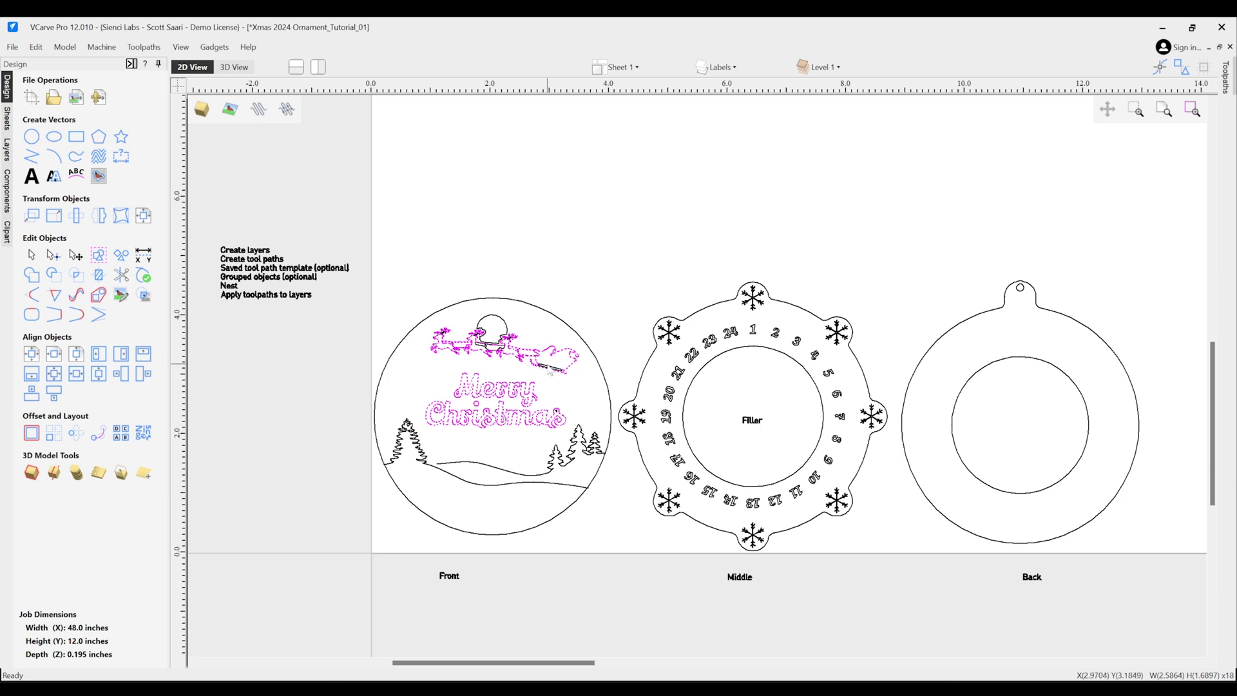
left_click_drag(503, 487, 528, 476)
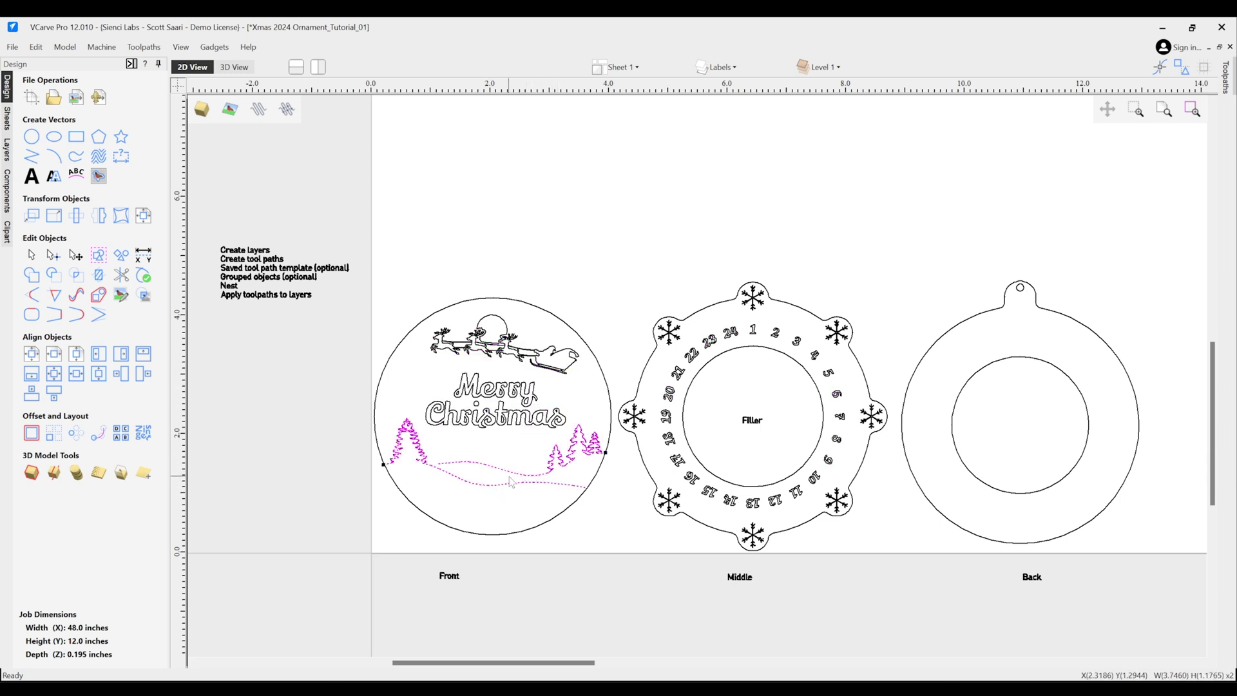
left_click_drag(962, 468, 963, 470)
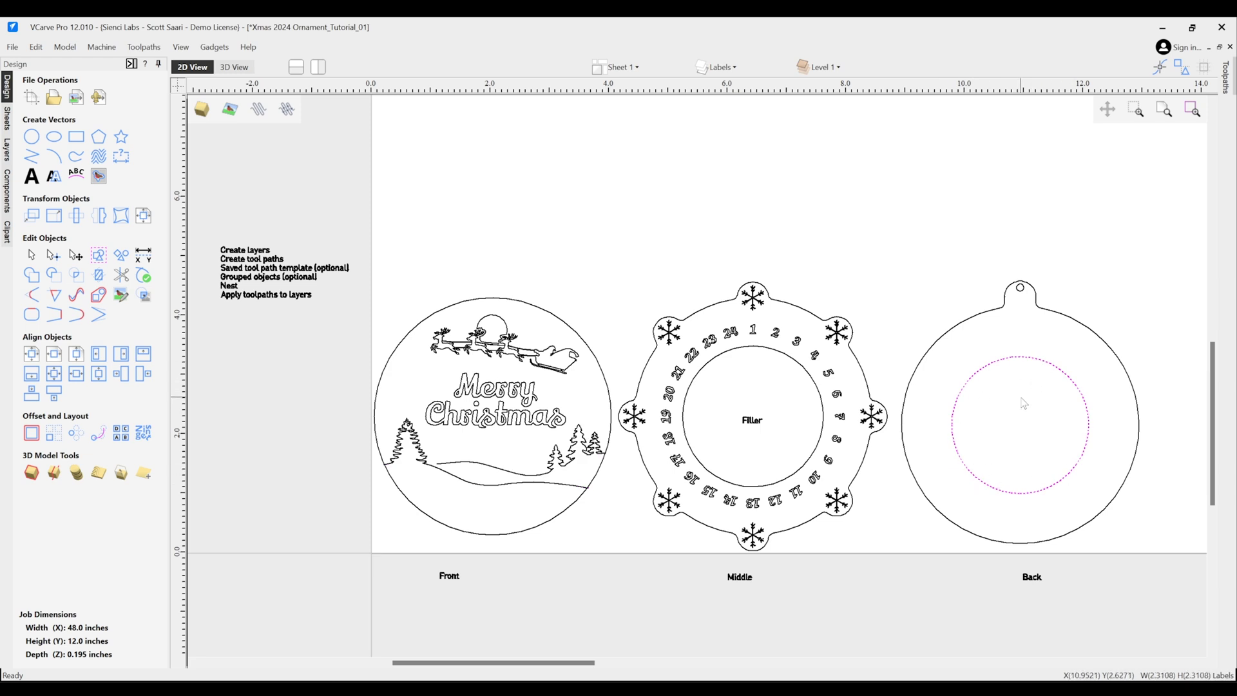
left_click(1024, 338)
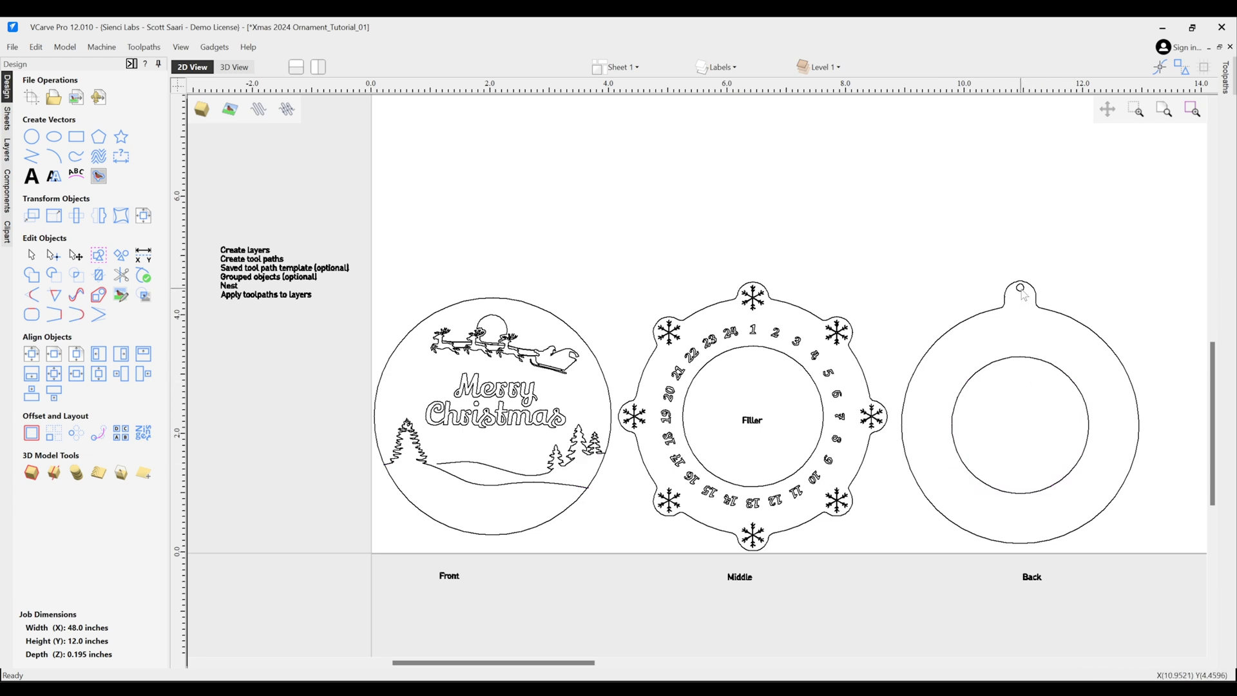
Select the Merry Christmas text, sleigh scene and the Middle ring's numbers together.
left_click(770, 352)
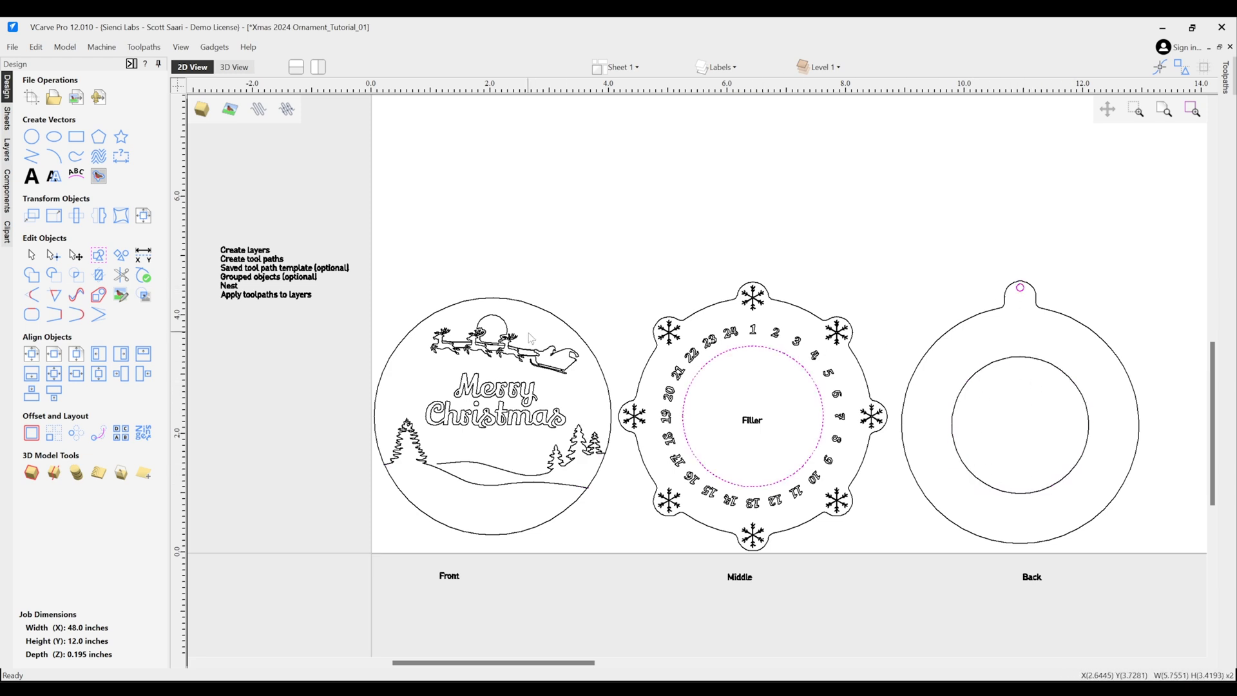
left_click(973, 311)
left_click(641, 307, "shift")
left_click_drag(556, 332, 556, 334)
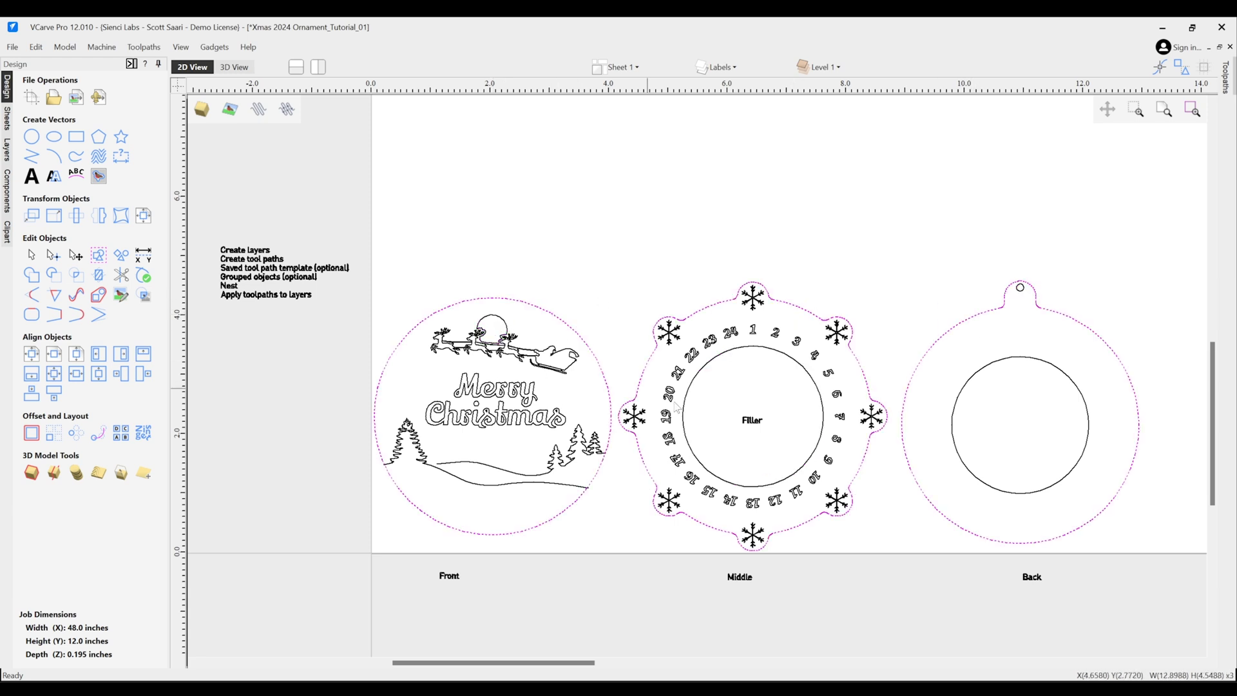
left_click(496, 390)
left_click(561, 358, "shift")
left_click_drag(701, 321, 807, 370)
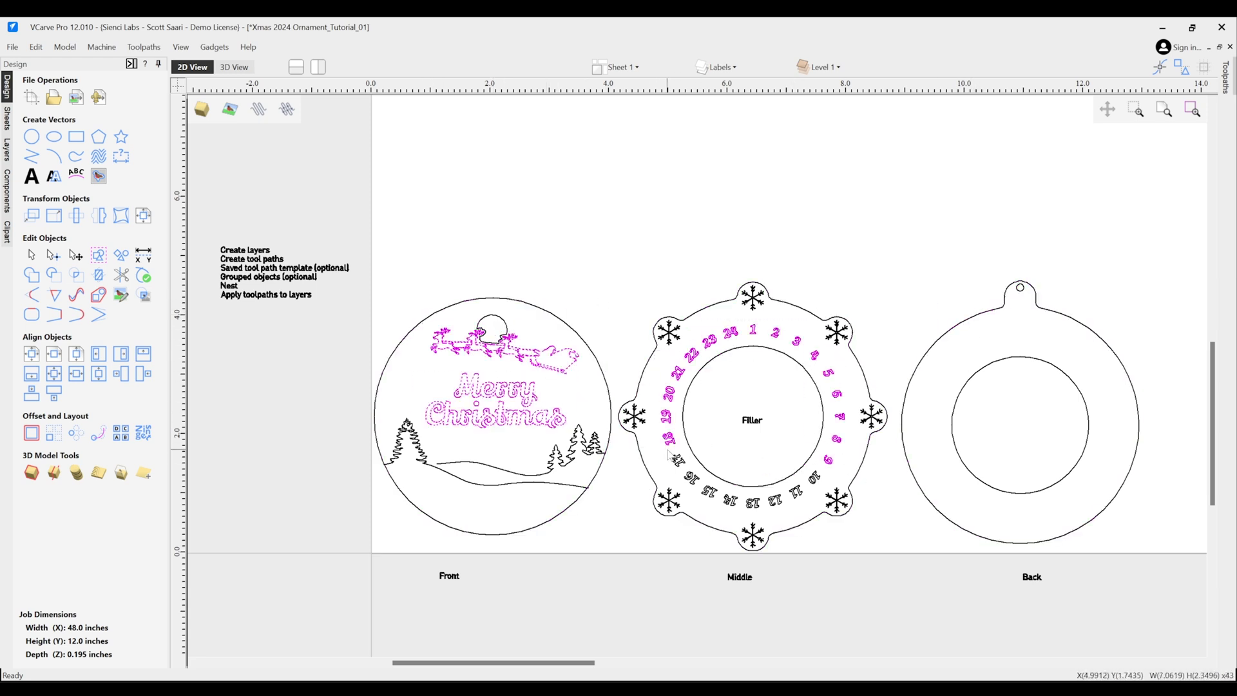
Move the selected vectors to a new sky-blue layer named 01 - Vcarve Pockets 30°V.
right_click(796, 397)
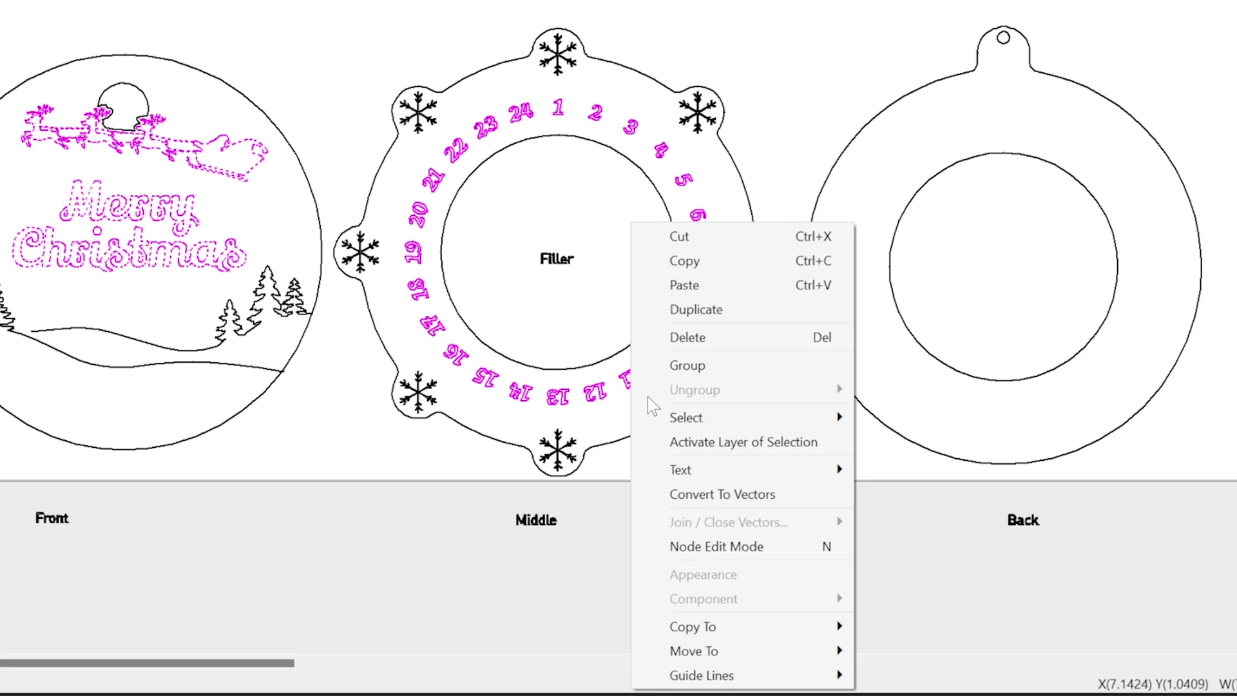
mouse_move(796, 654)
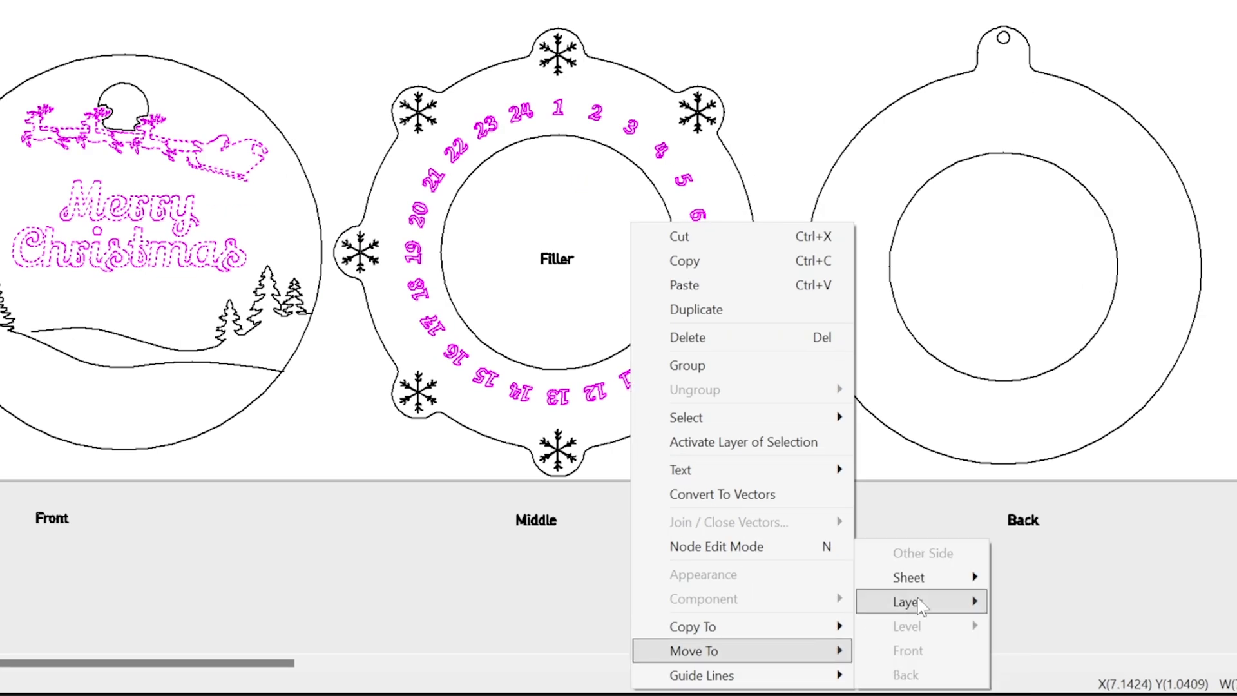
mouse_move(926, 599)
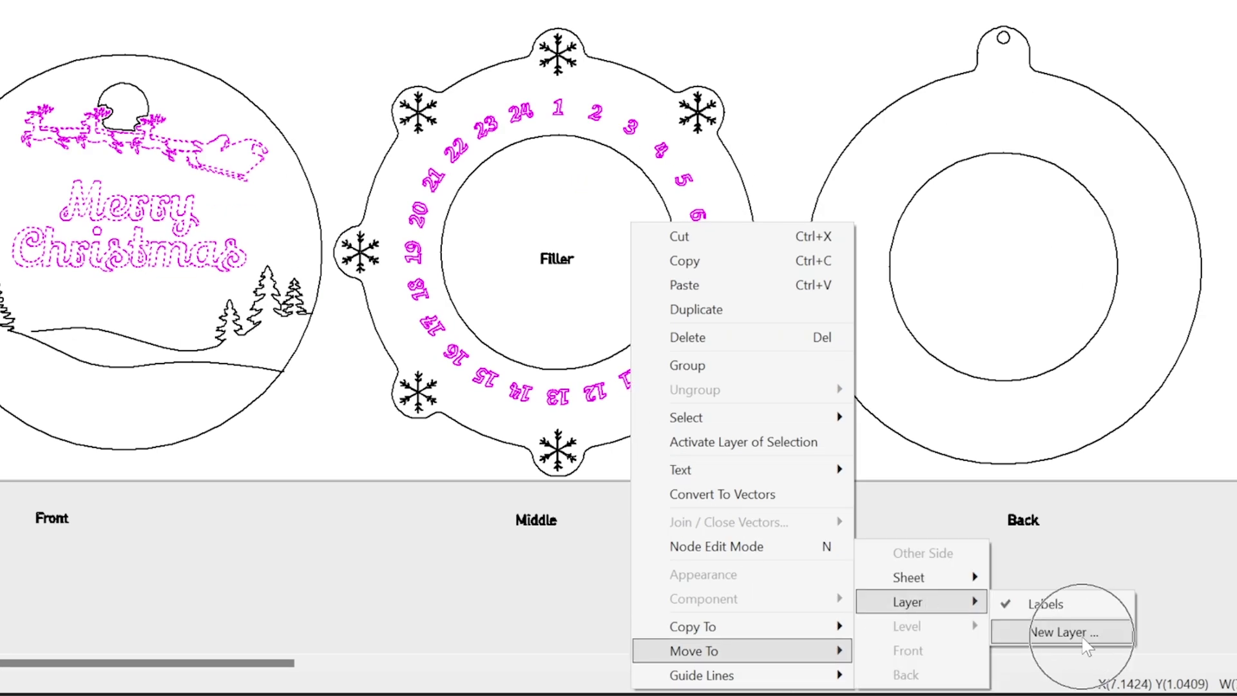
left_click(1060, 632)
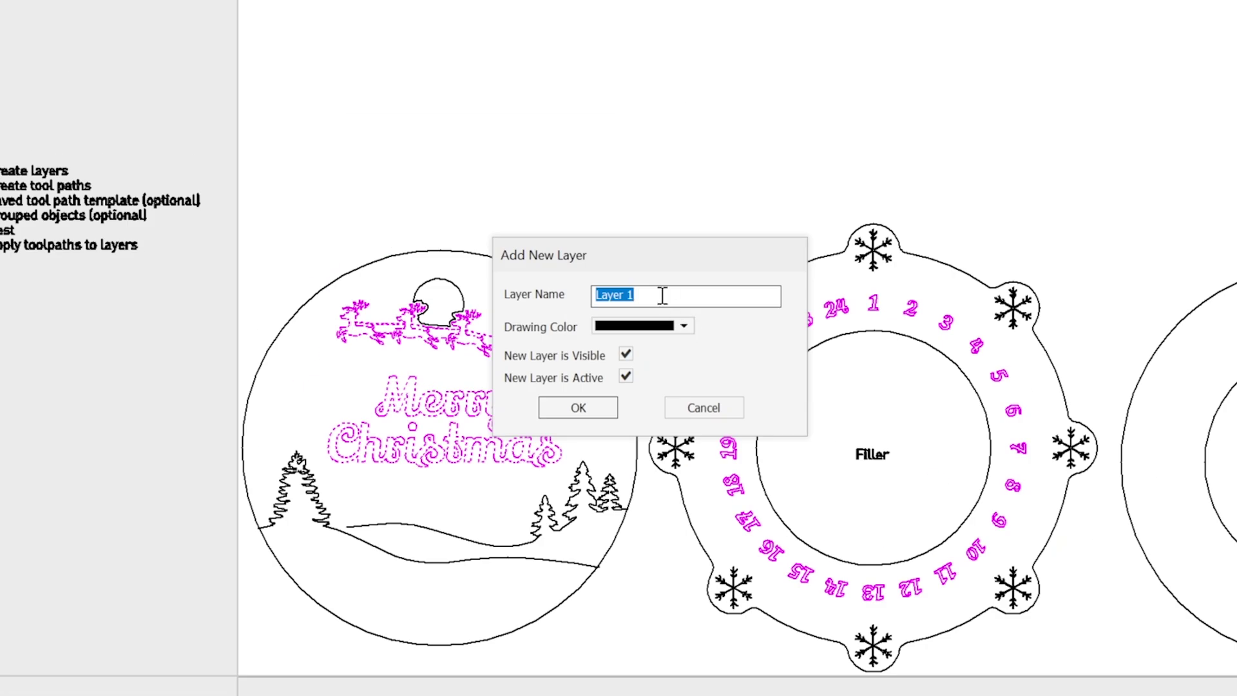
type("01 - Vcarve Pockets 30°V")
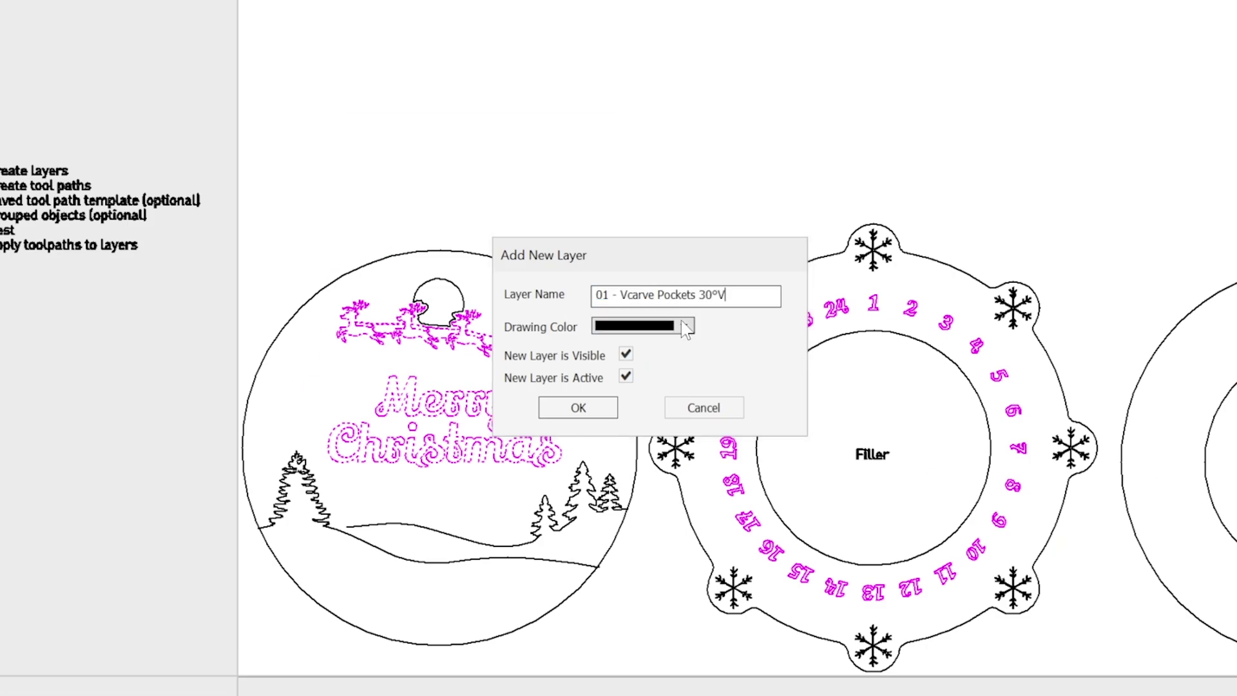
left_click(685, 326)
left_click(690, 425)
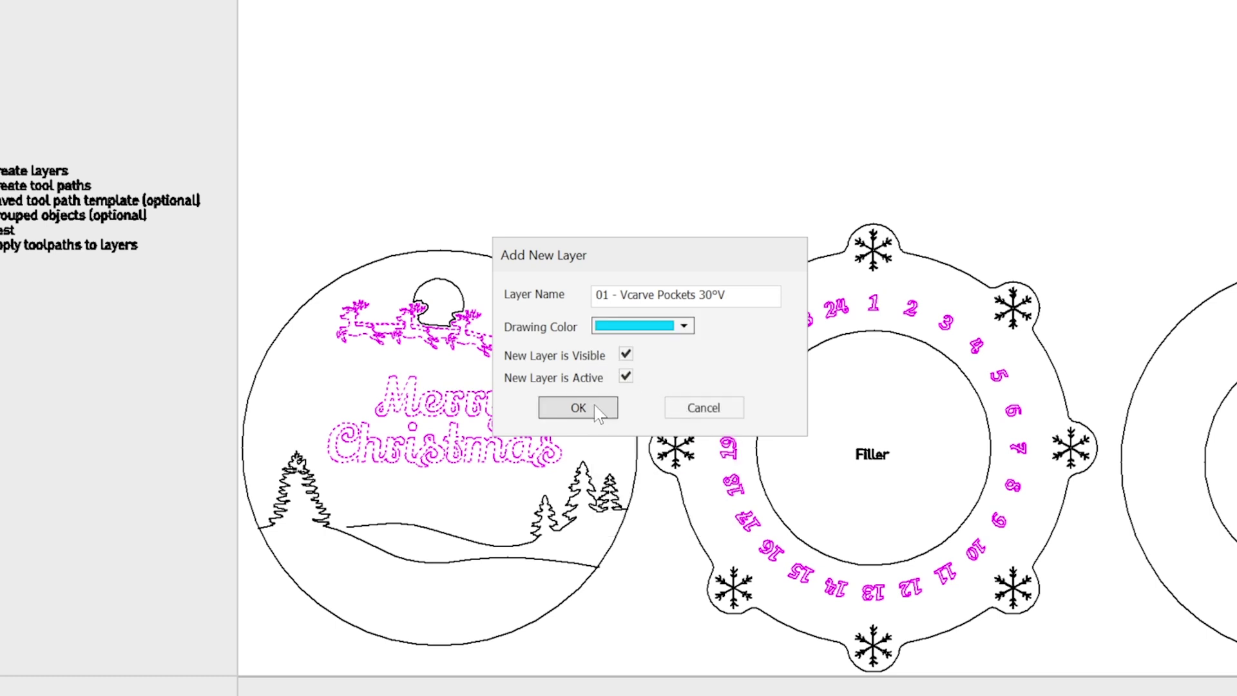
left_click(578, 408)
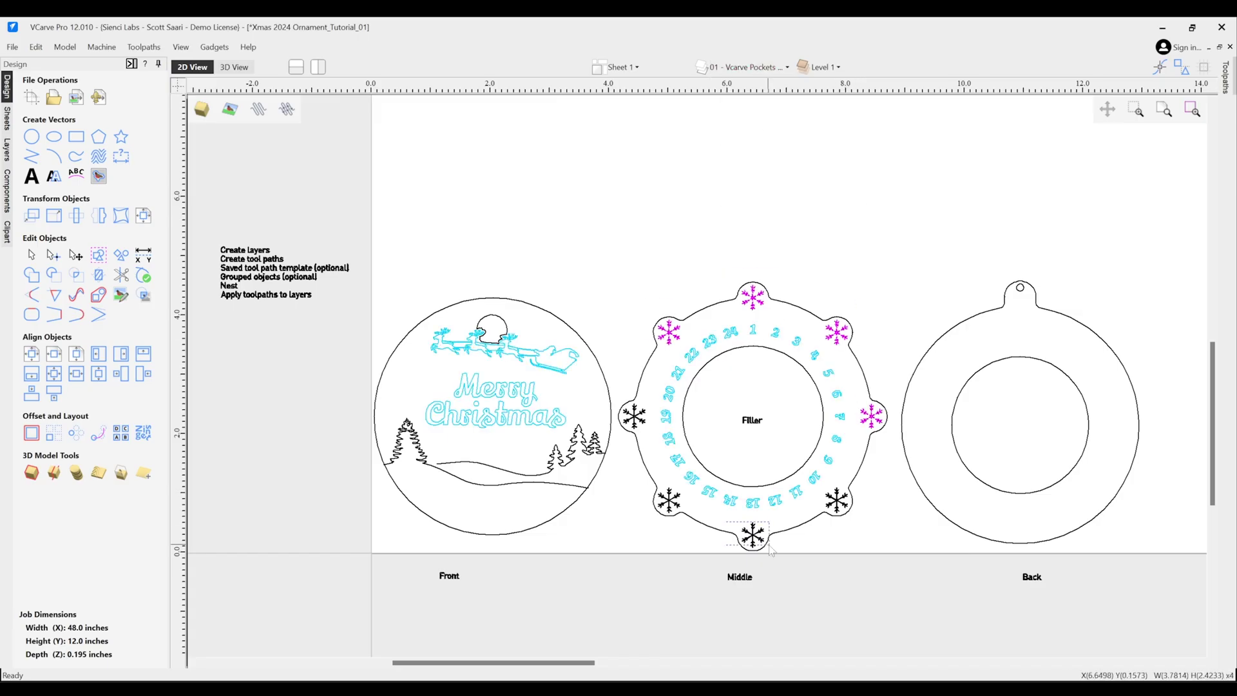
Move the snowflakes, trees and hill, and Back inner circle onto their own layers.
right_click(875, 250)
right_click(531, 390)
left_click(796, 652)
left_click(953, 426)
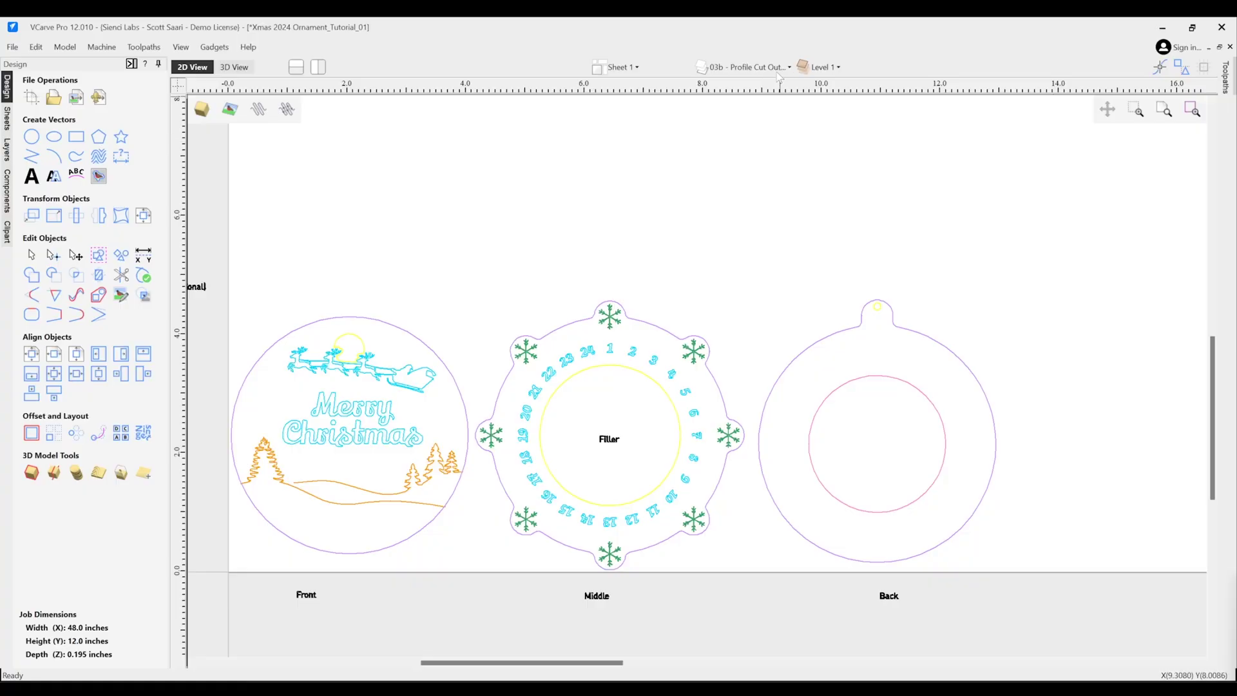
Select all vectors on the 01 - Vcarve Pockets 30°V layer and calculate a V-carve toolpath for them.
left_click(683, 65)
left_click(628, 134)
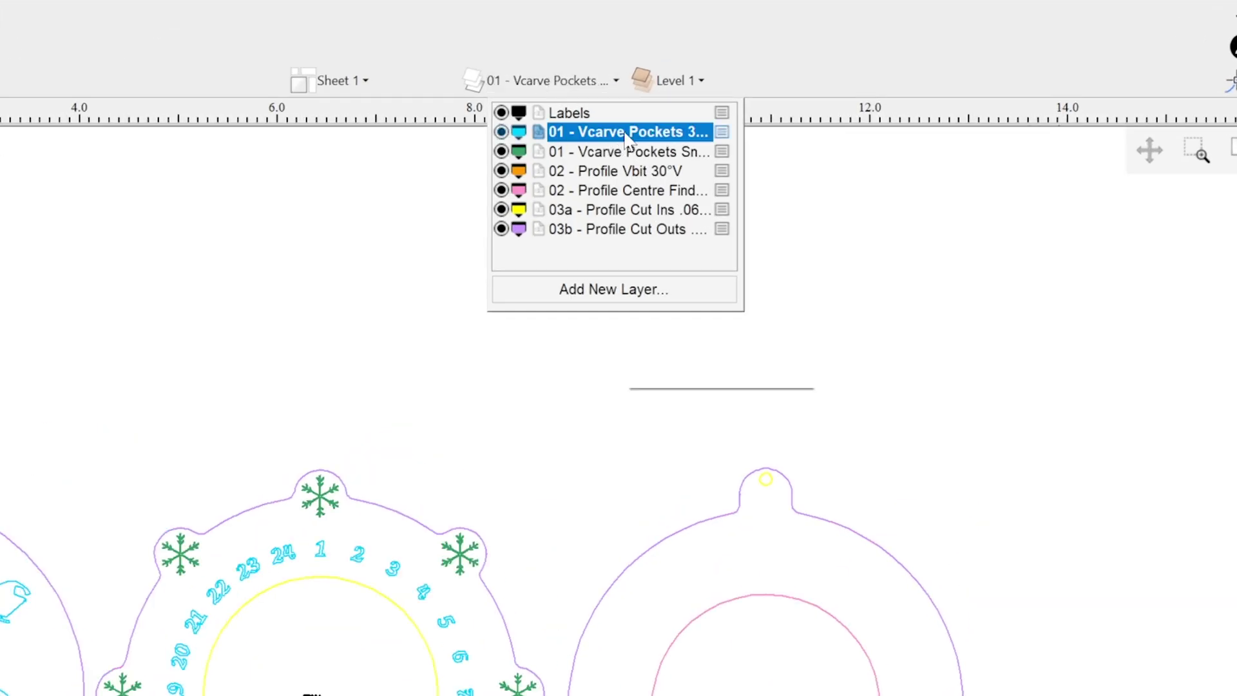
right_click(629, 134)
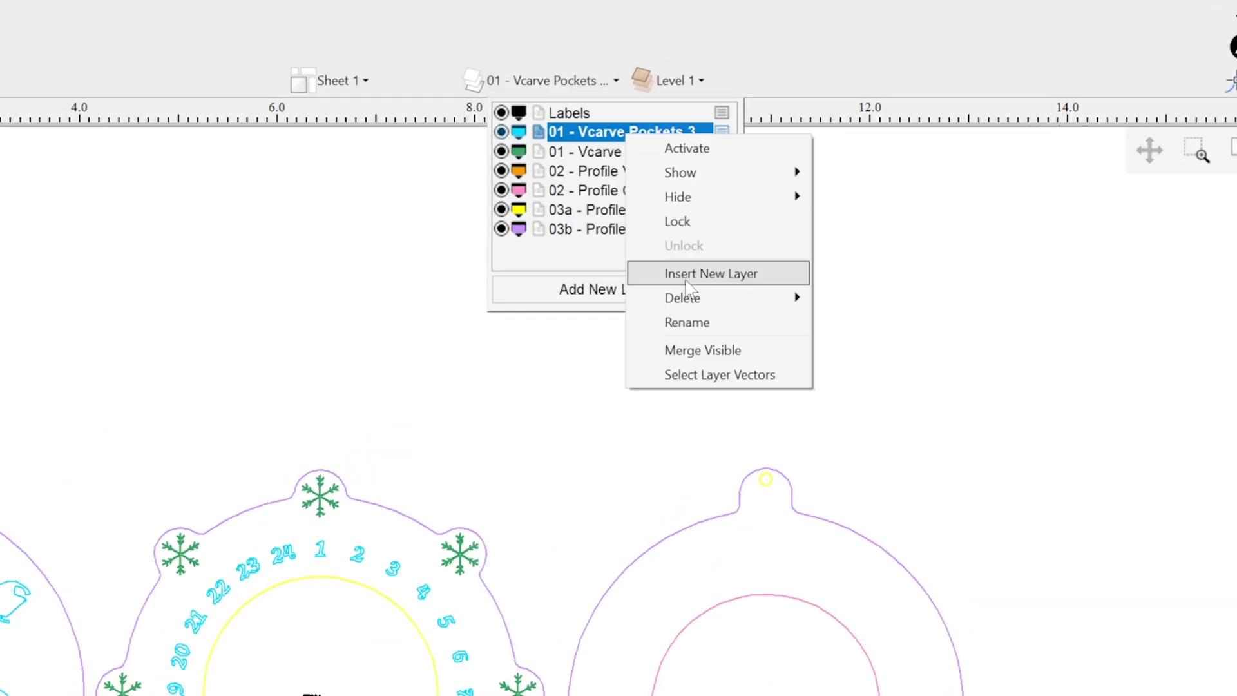
left_click(720, 375)
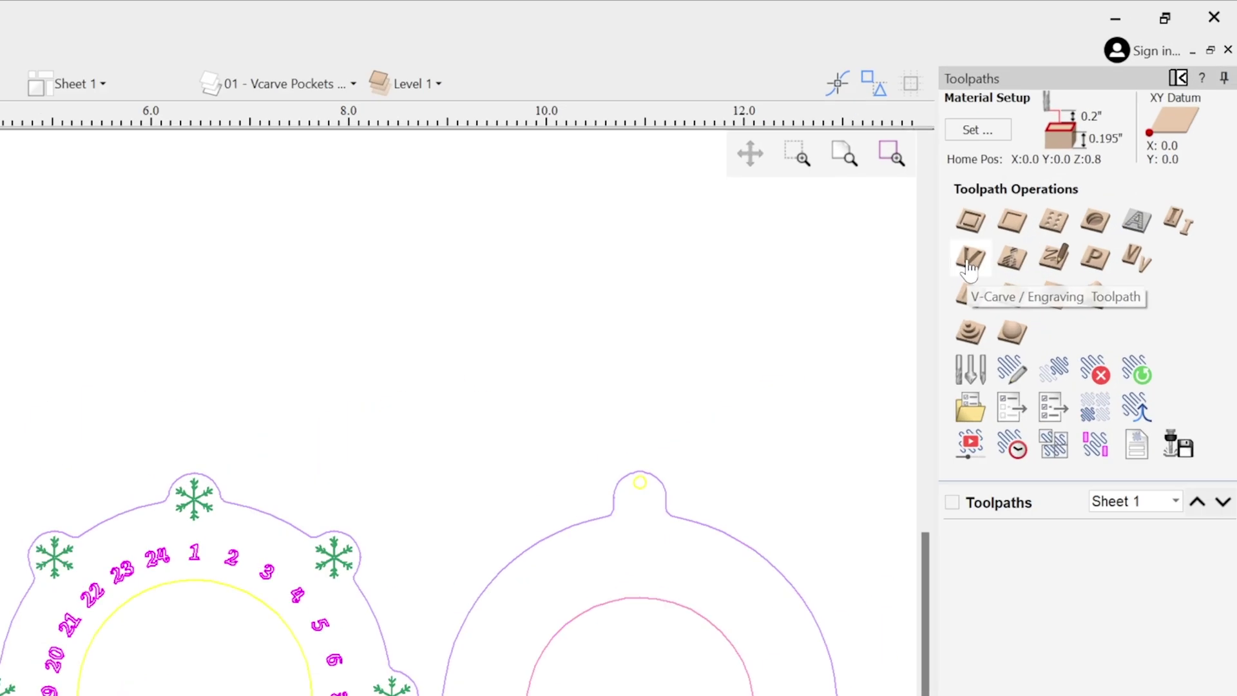
left_click(969, 258)
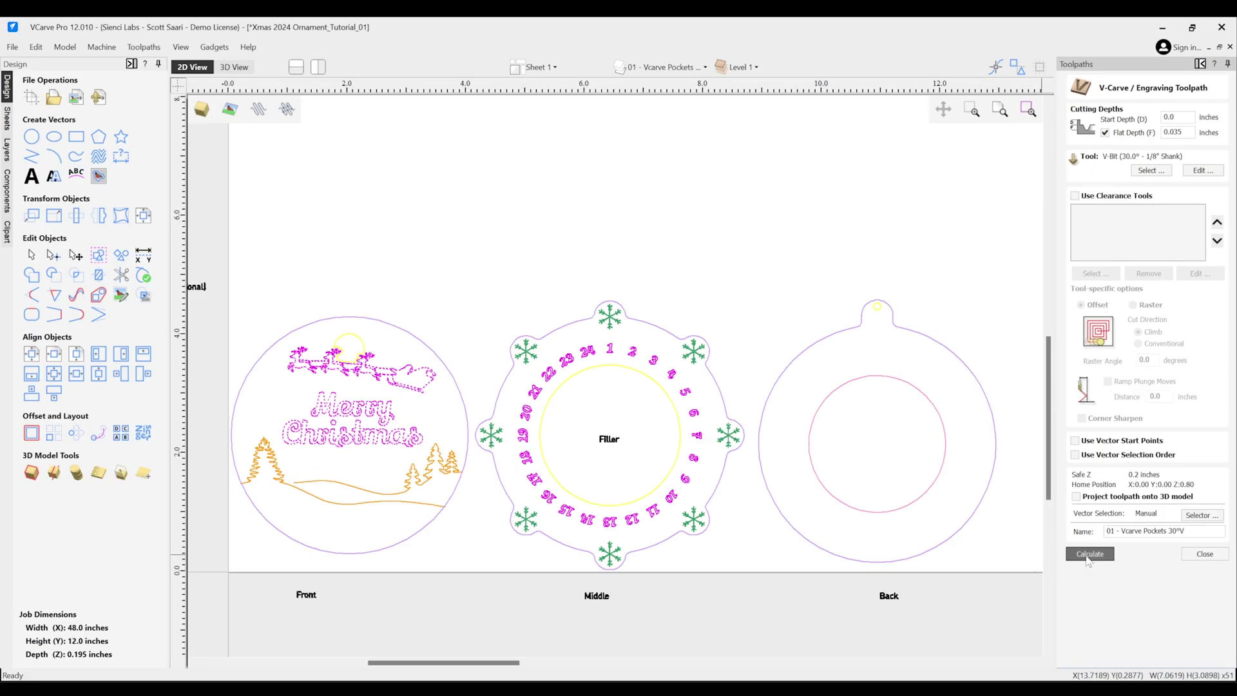
left_click(1091, 551)
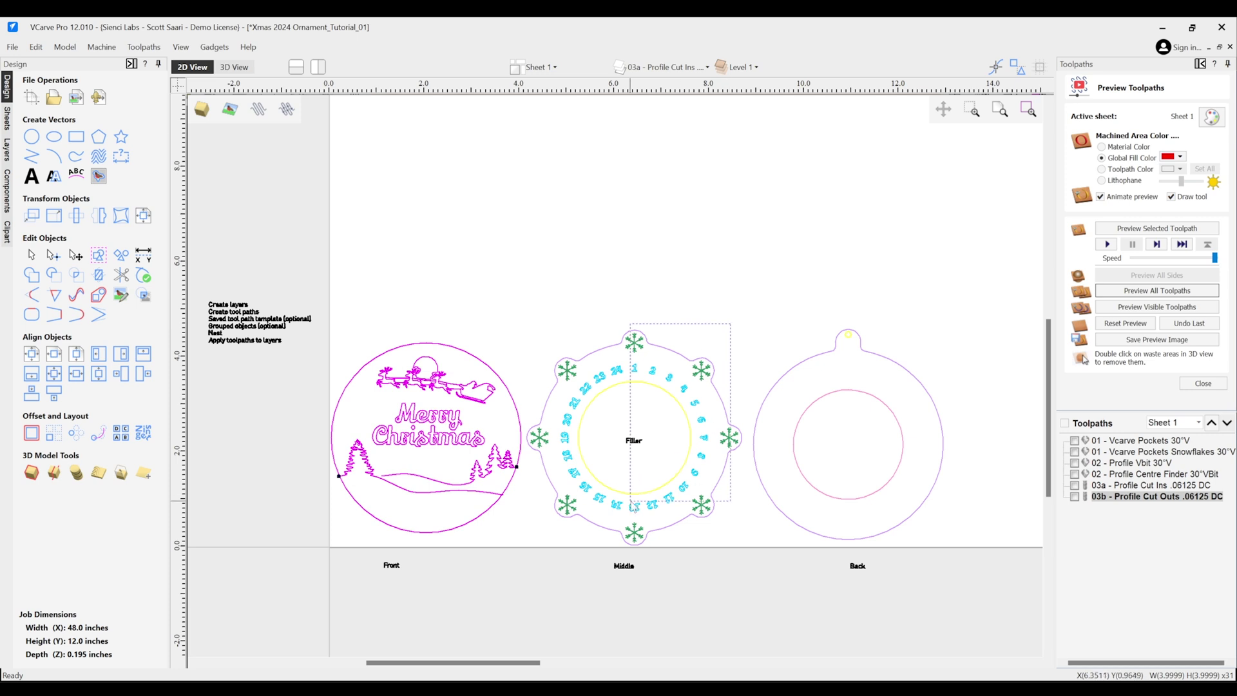
Marquee-select the Middle part and add the Back part so all three parts are selected.
left_click_drag(539, 541, 537, 542)
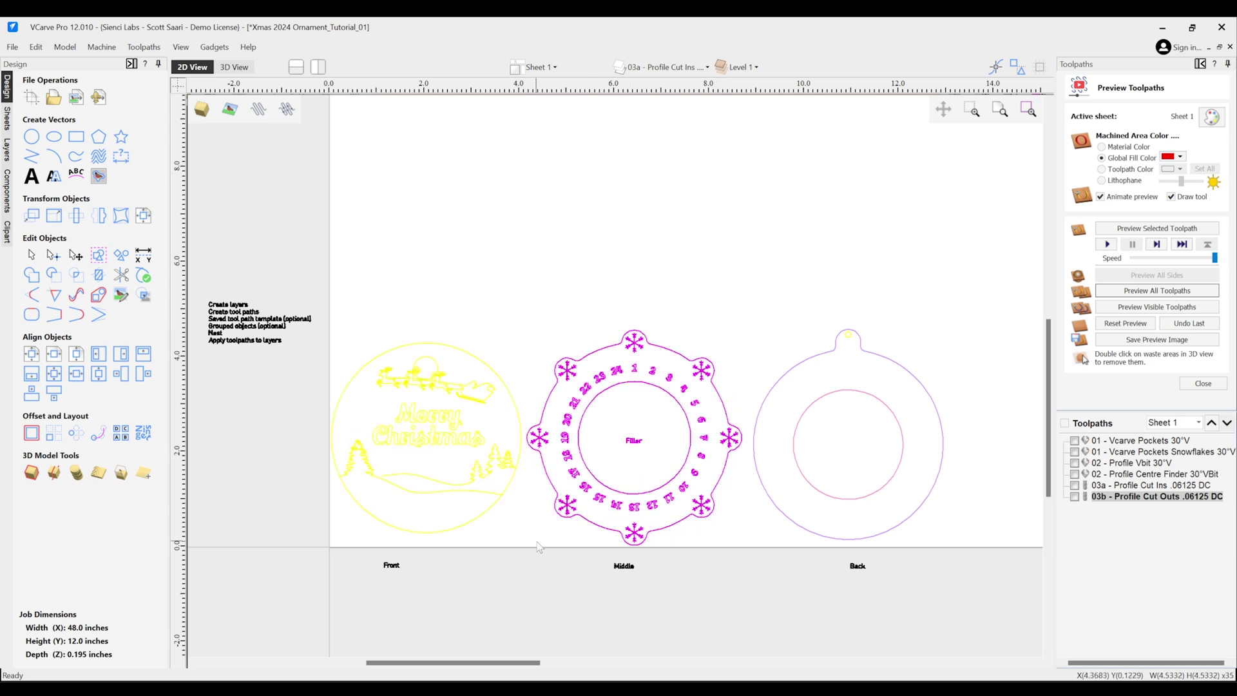
left_click(932, 393)
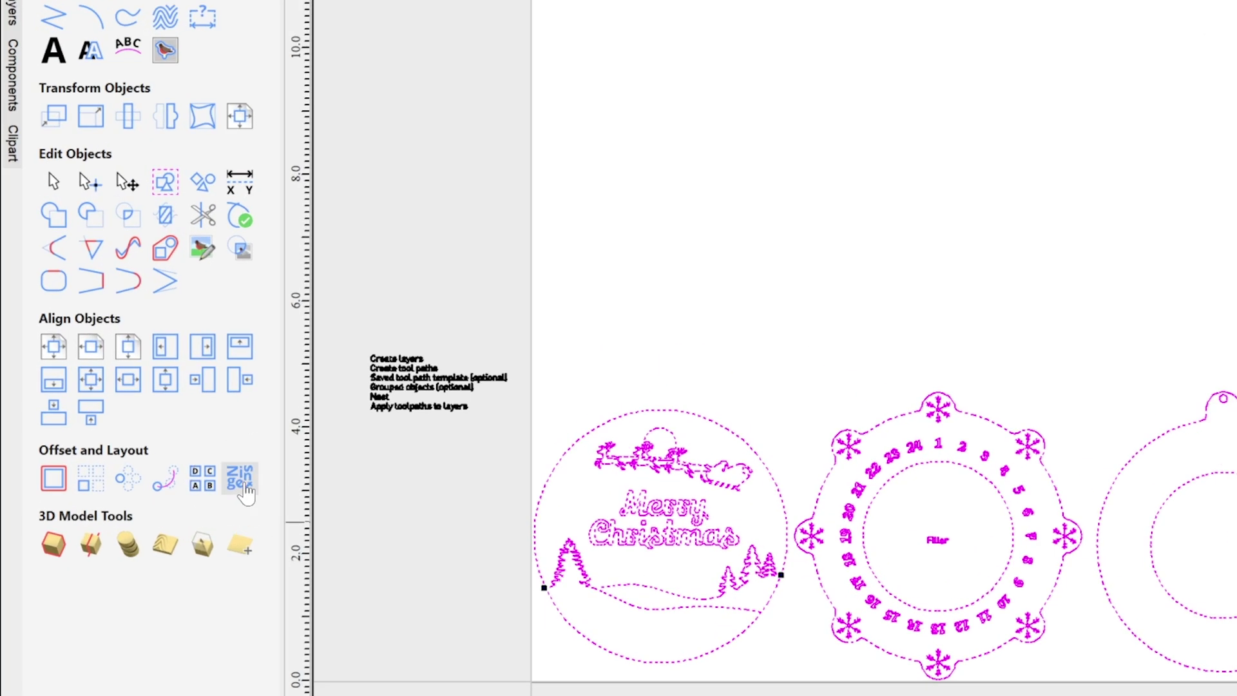
Open Nest Parts, showing 0.0625 tool diameter, 0.25 clearance and 0.25 border gap.
left_click(246, 487)
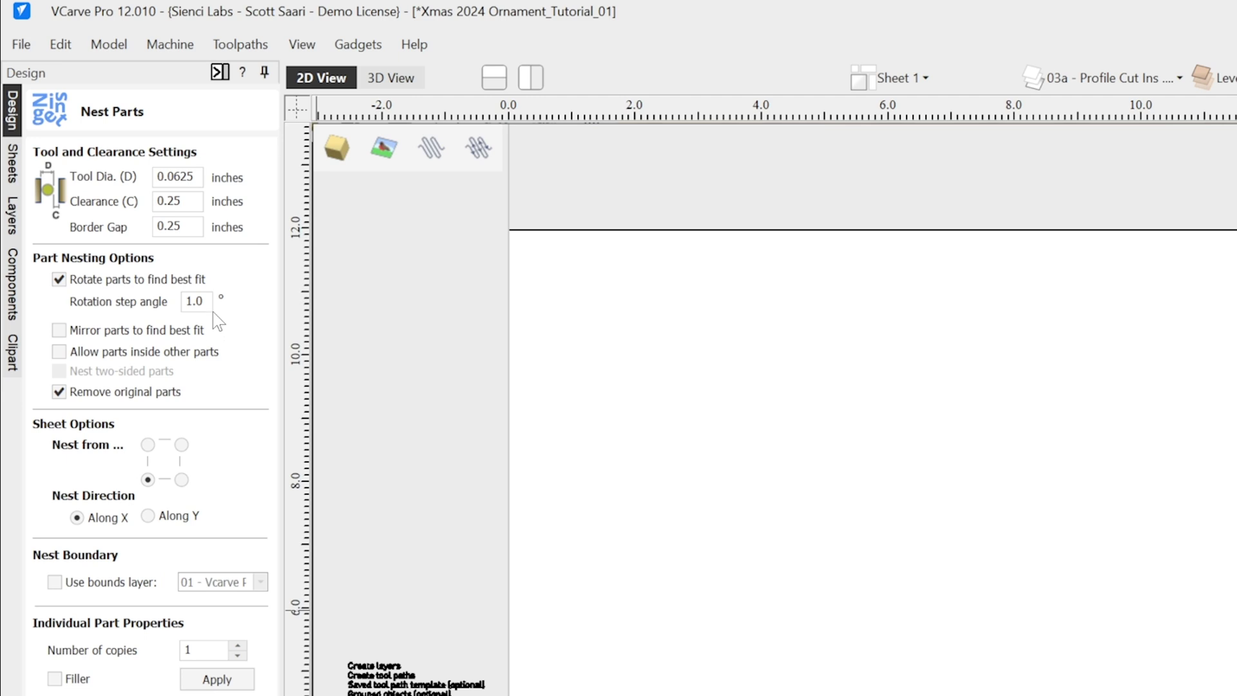
left_click(120, 200)
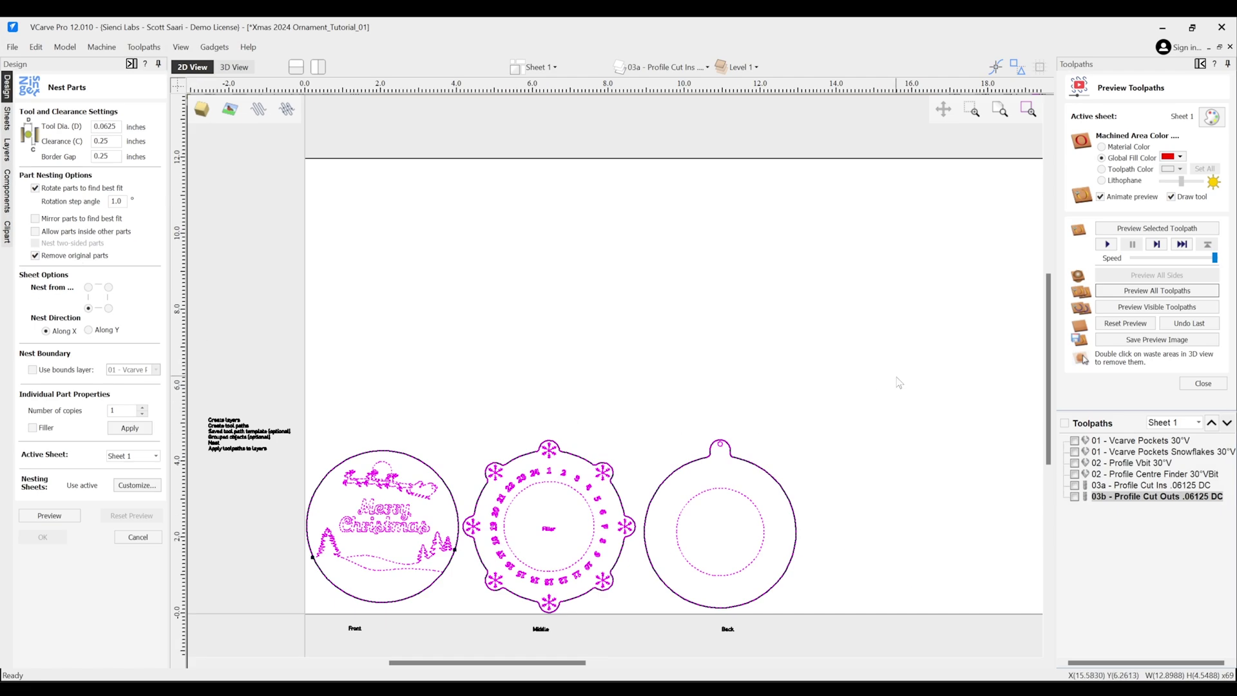
left_click(663, 67)
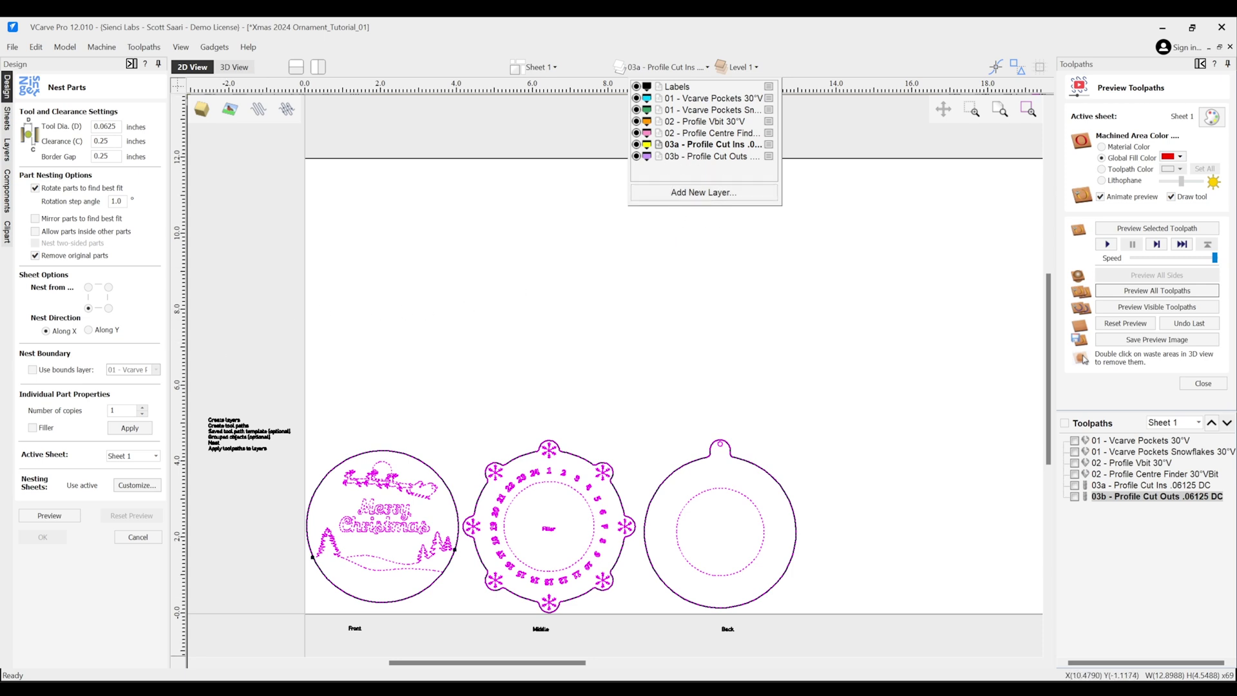
Assign 8 copies to each part, preview the nest, and nest from a top corner.
key("Escape")
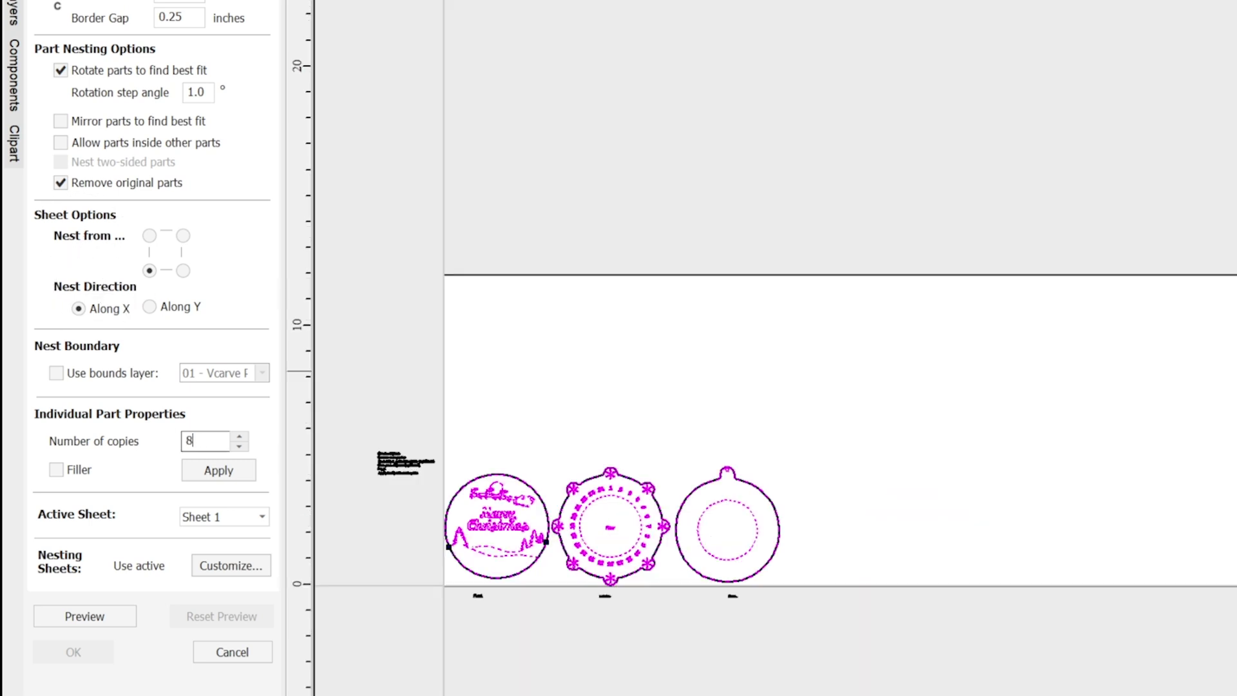
left_click(219, 471)
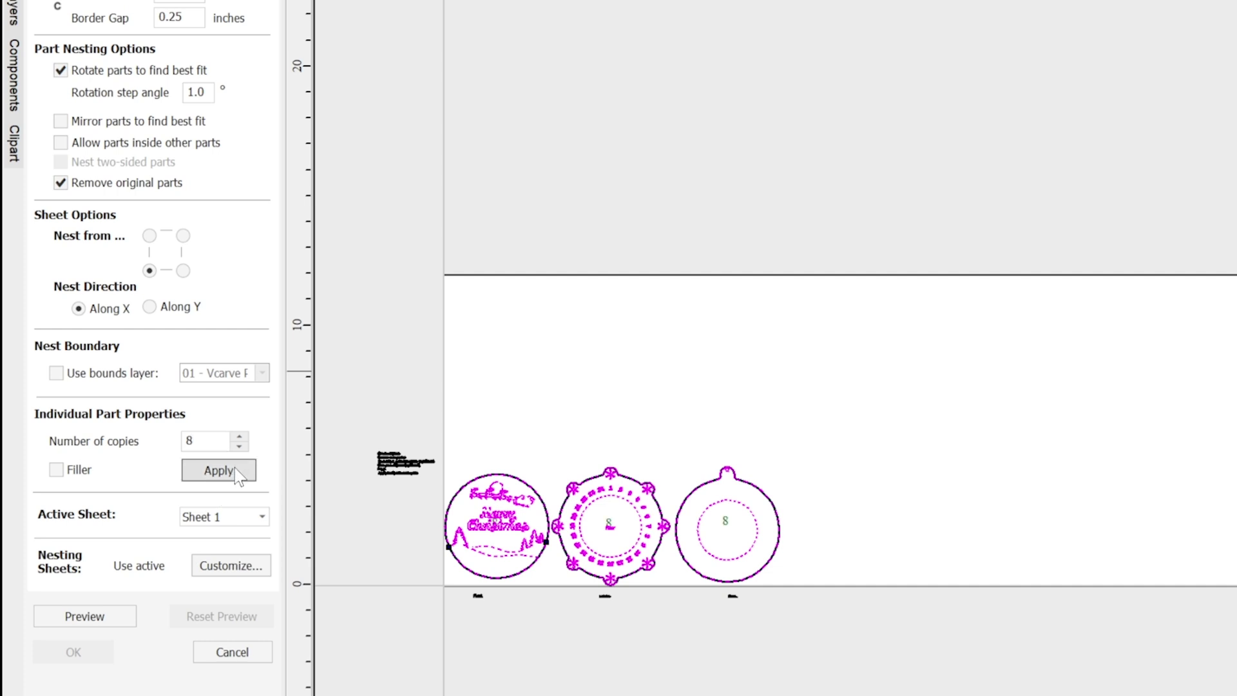
left_click(106, 616)
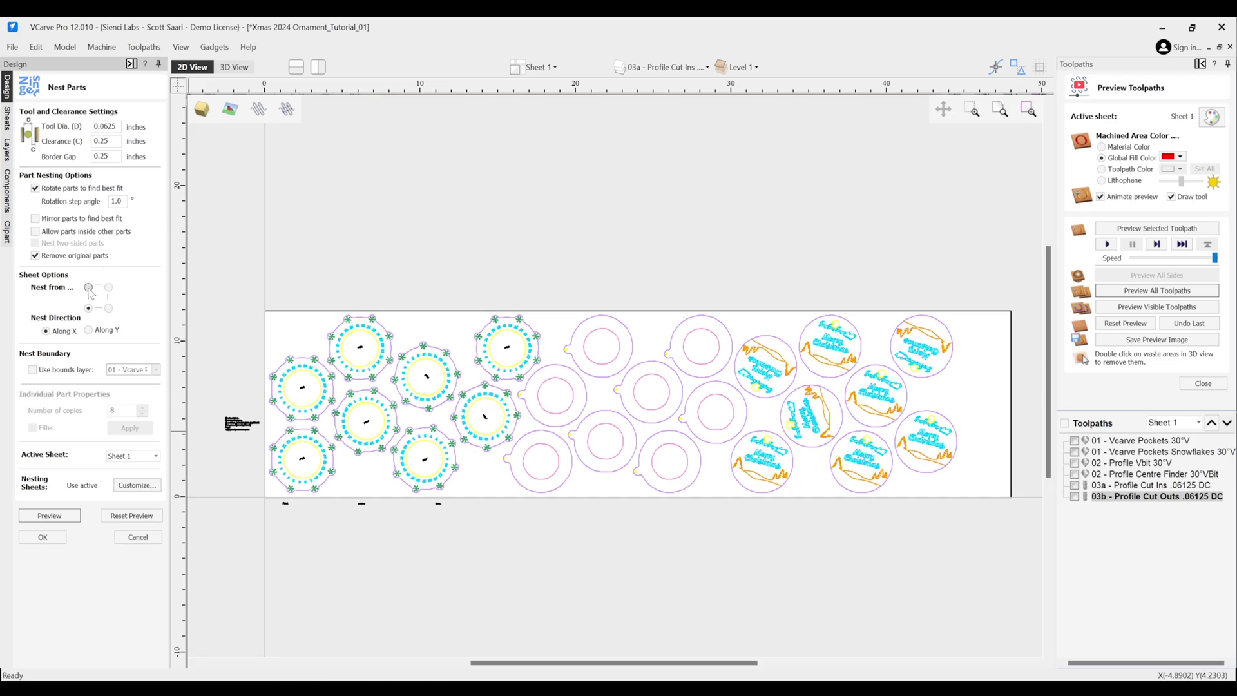
left_click(89, 288)
Nest along Y, add a new BOUNDARY layer, and enable nesting within a bounds layer.
left_click(89, 330)
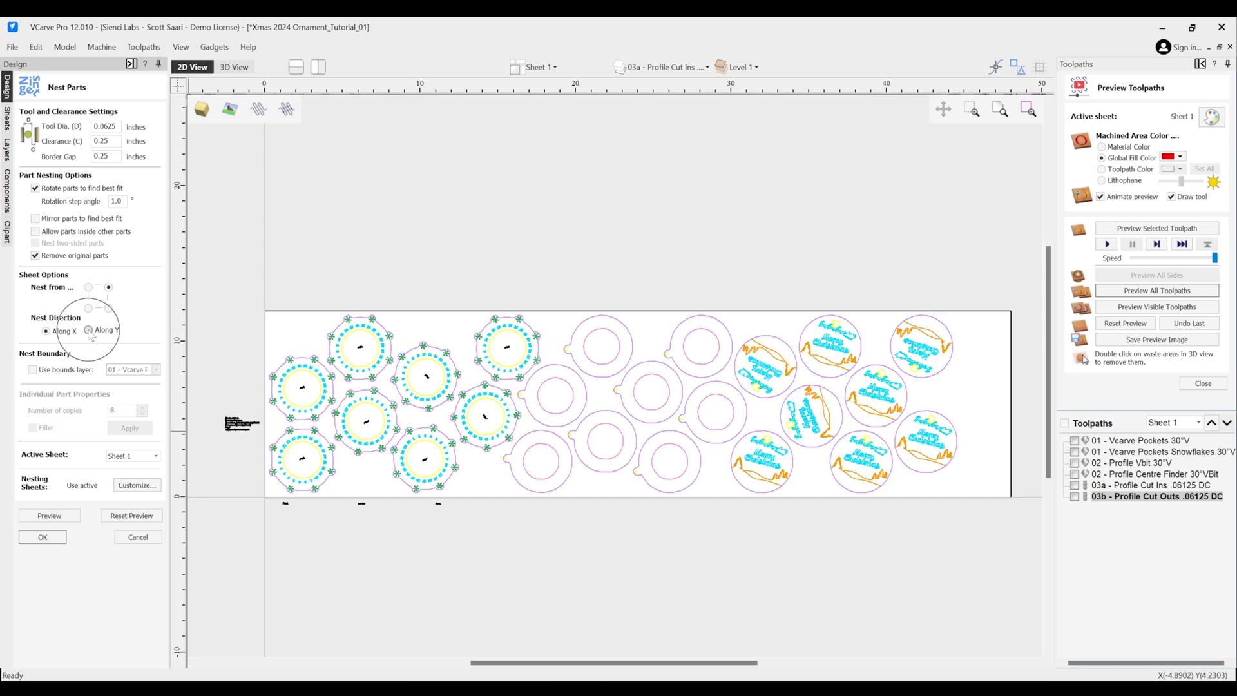
left_click(61, 517)
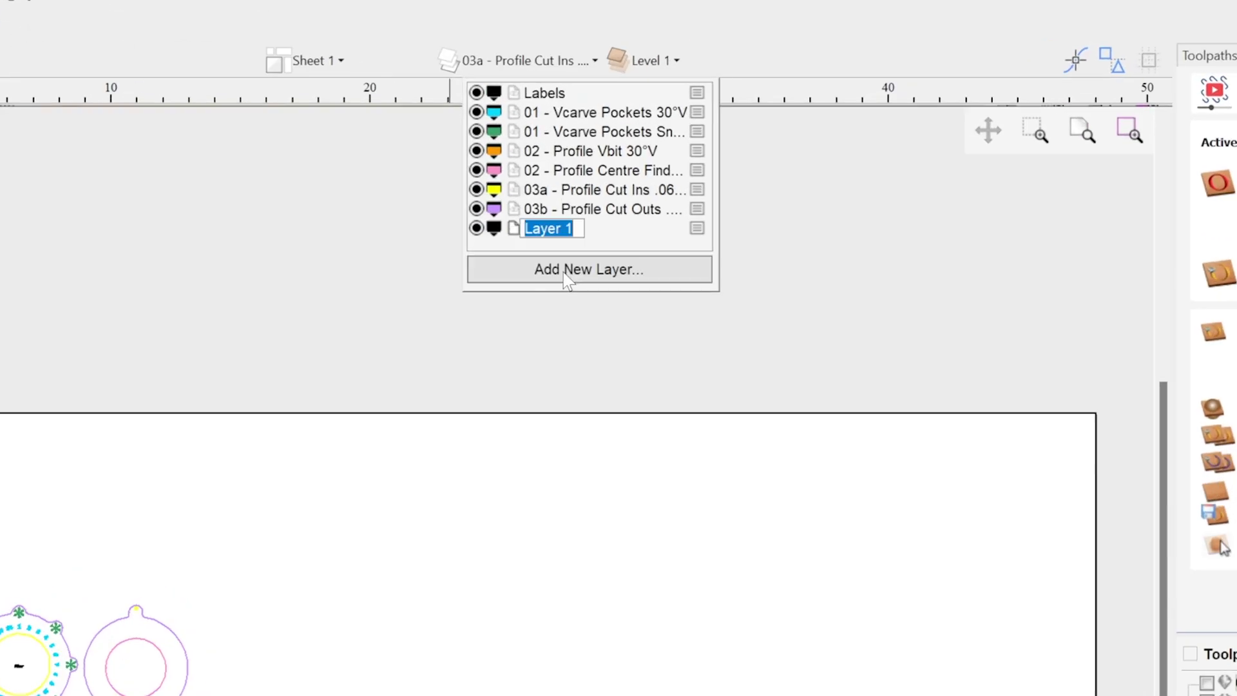
type("BOUNDARY")
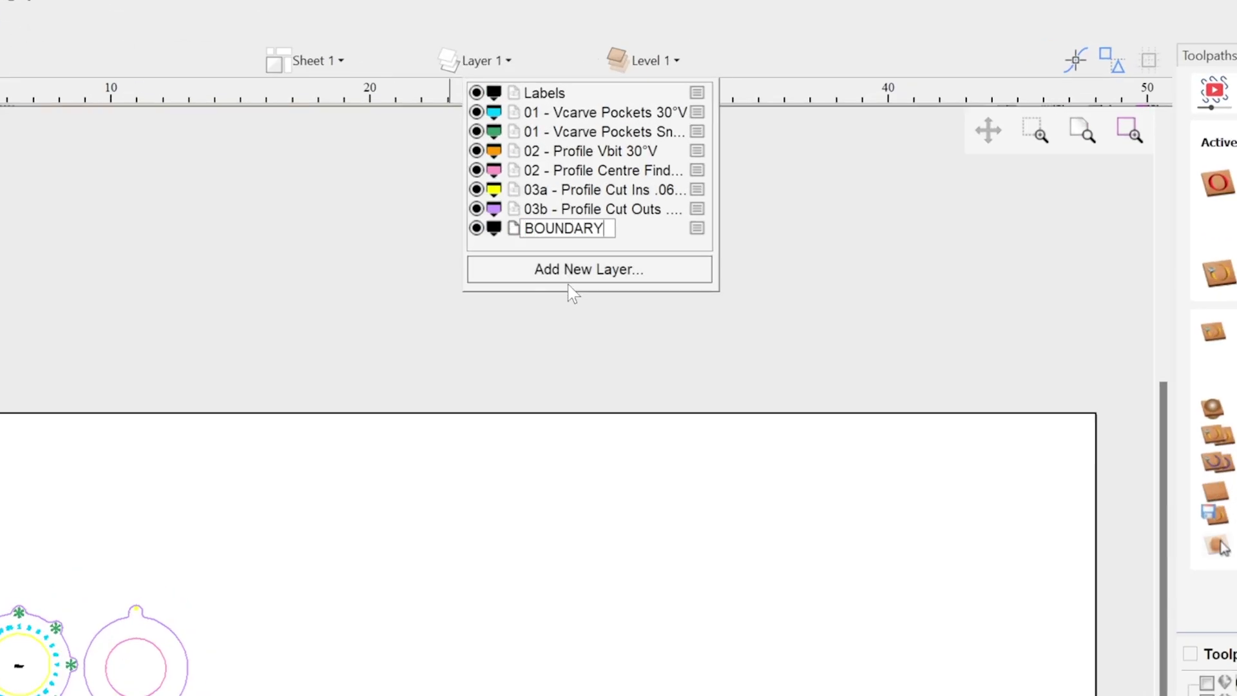
key("Return")
left_click(54, 372)
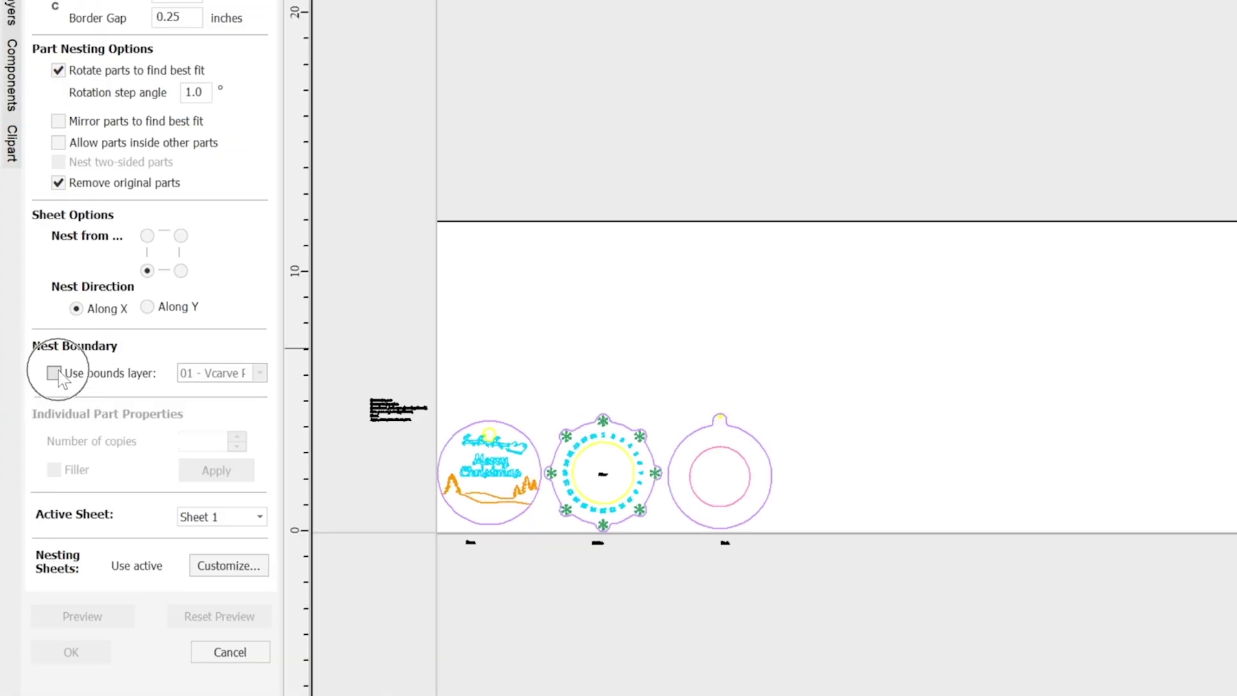
left_click(219, 373)
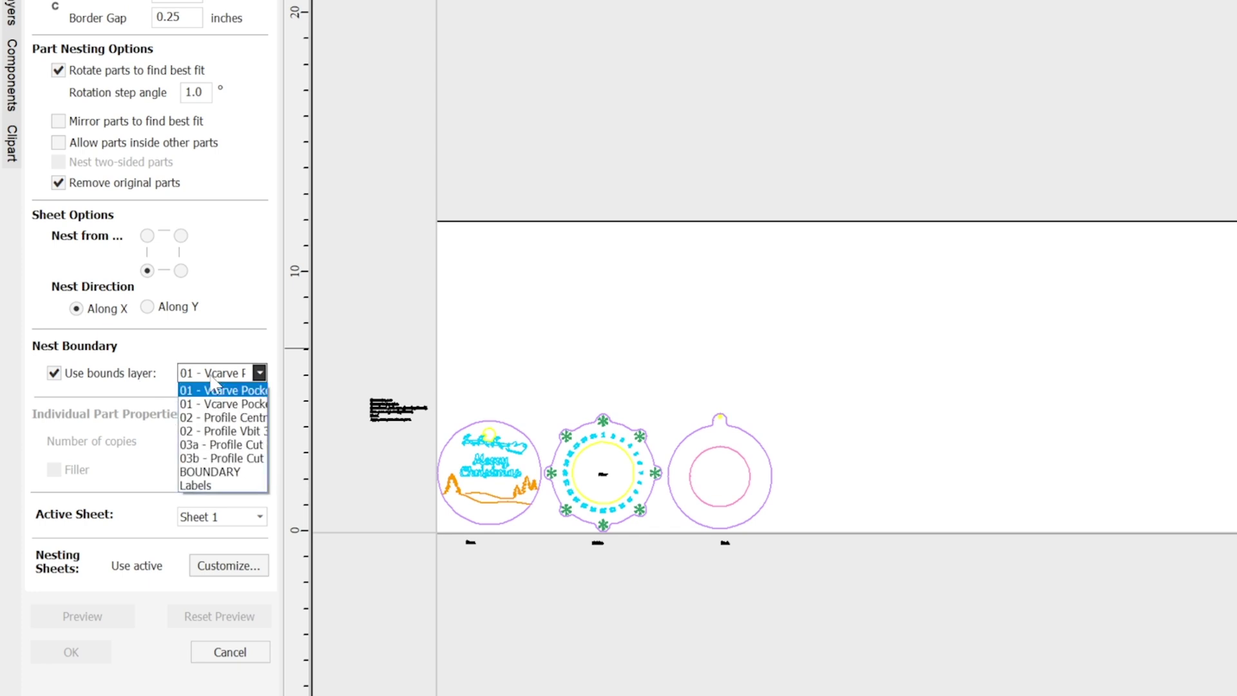
Use BOUNDARY as the bounds layer and preview nesting 5 copies of the three parts.
left_click(215, 476)
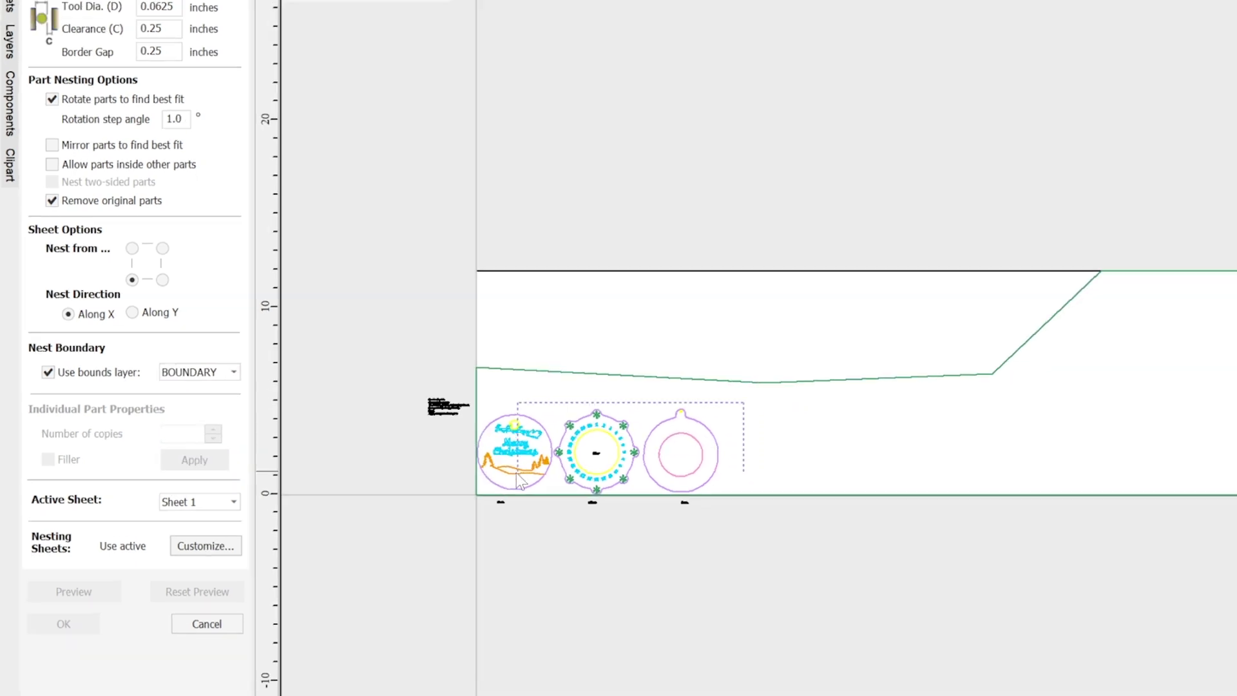
left_click_drag(519, 480, 481, 503)
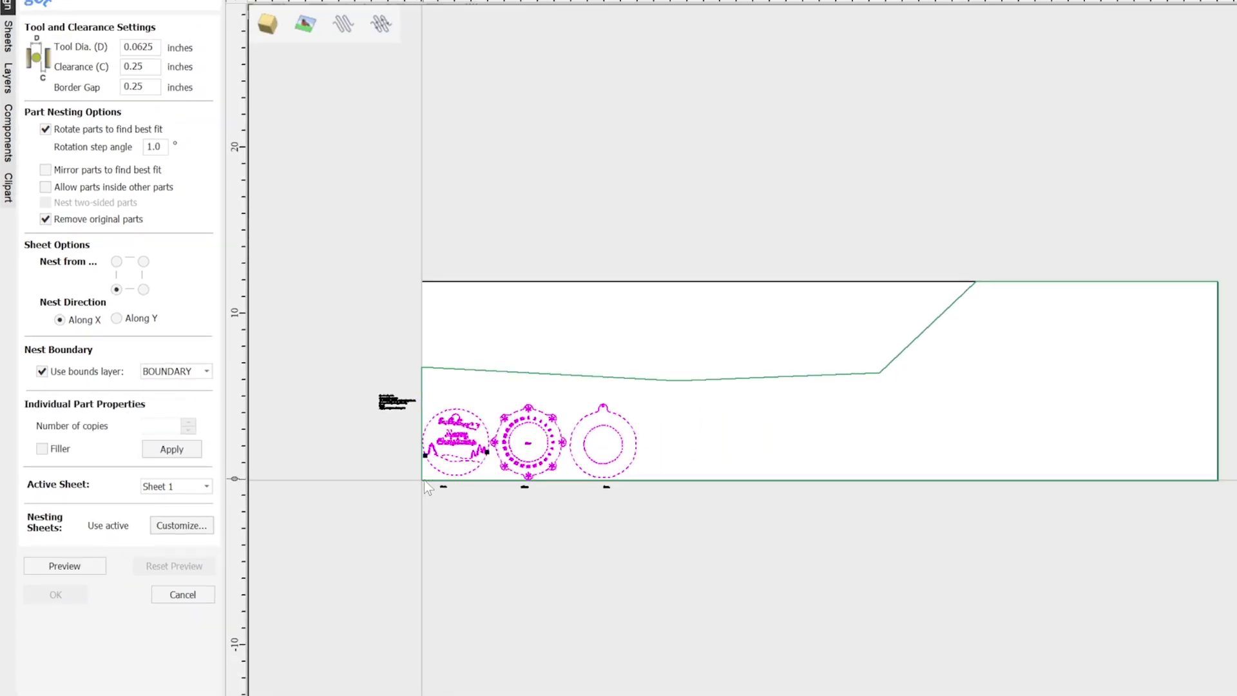
double_click(154, 426)
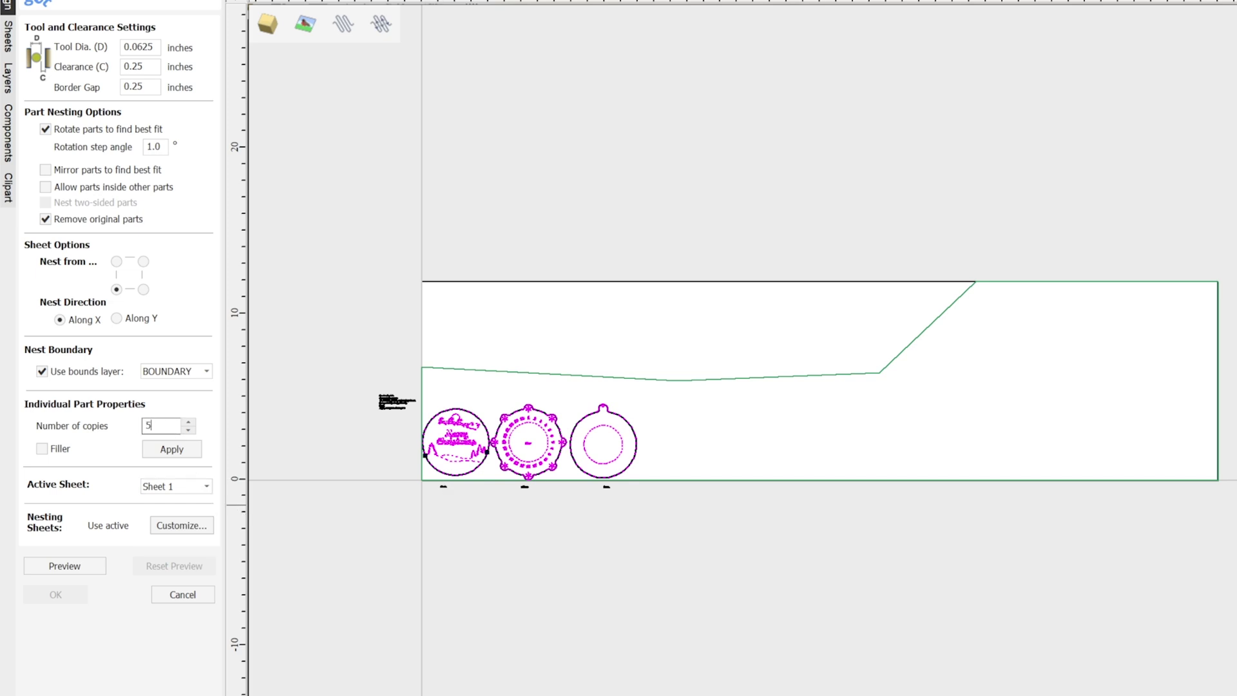
type("5")
left_click(174, 451)
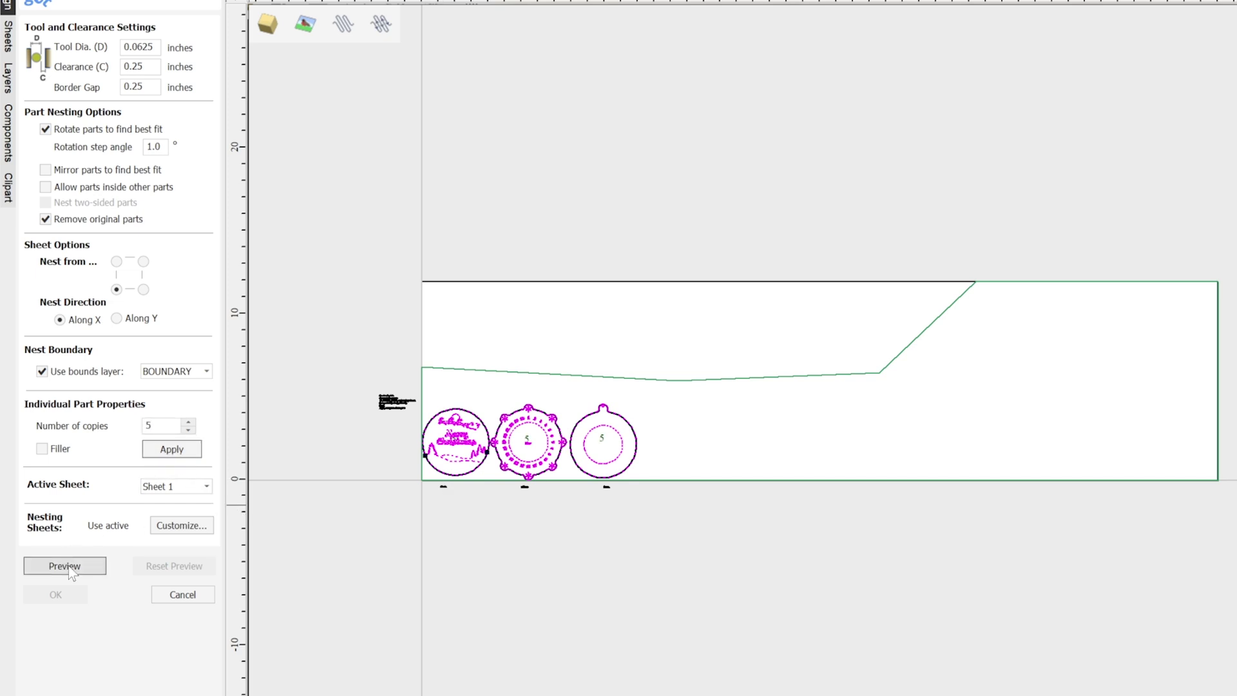
left_click(69, 569)
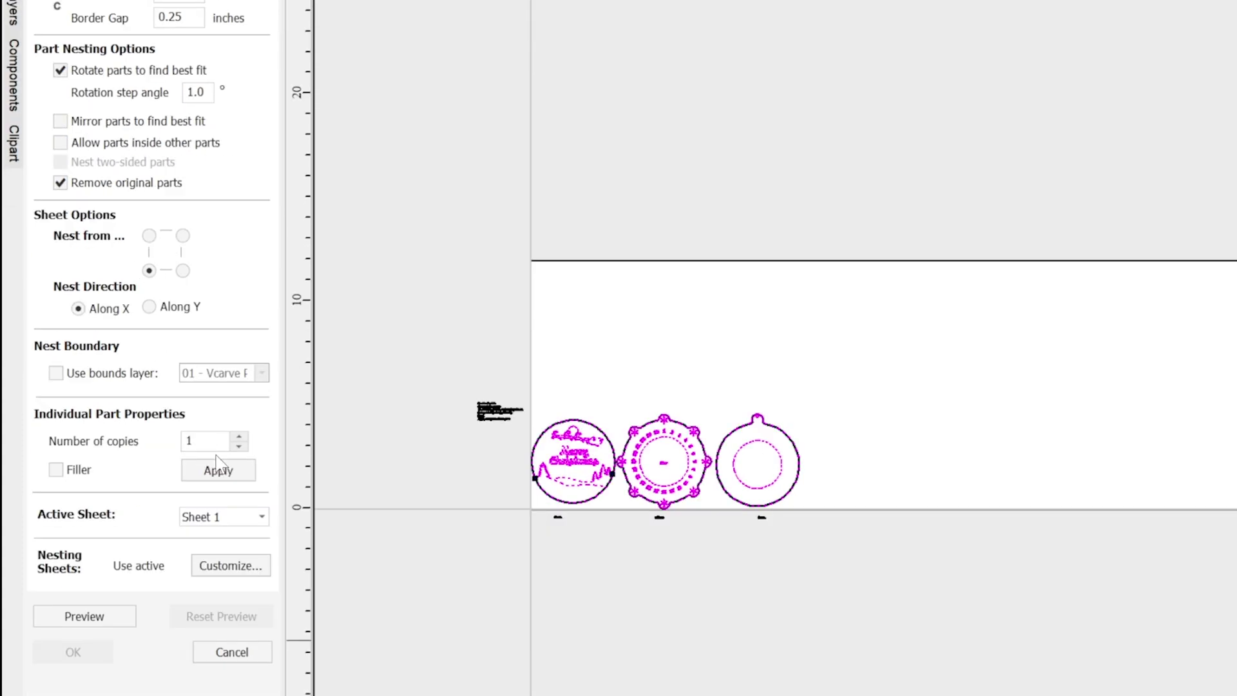
Assign 8 copies to the ornament parts.
left_click(218, 466)
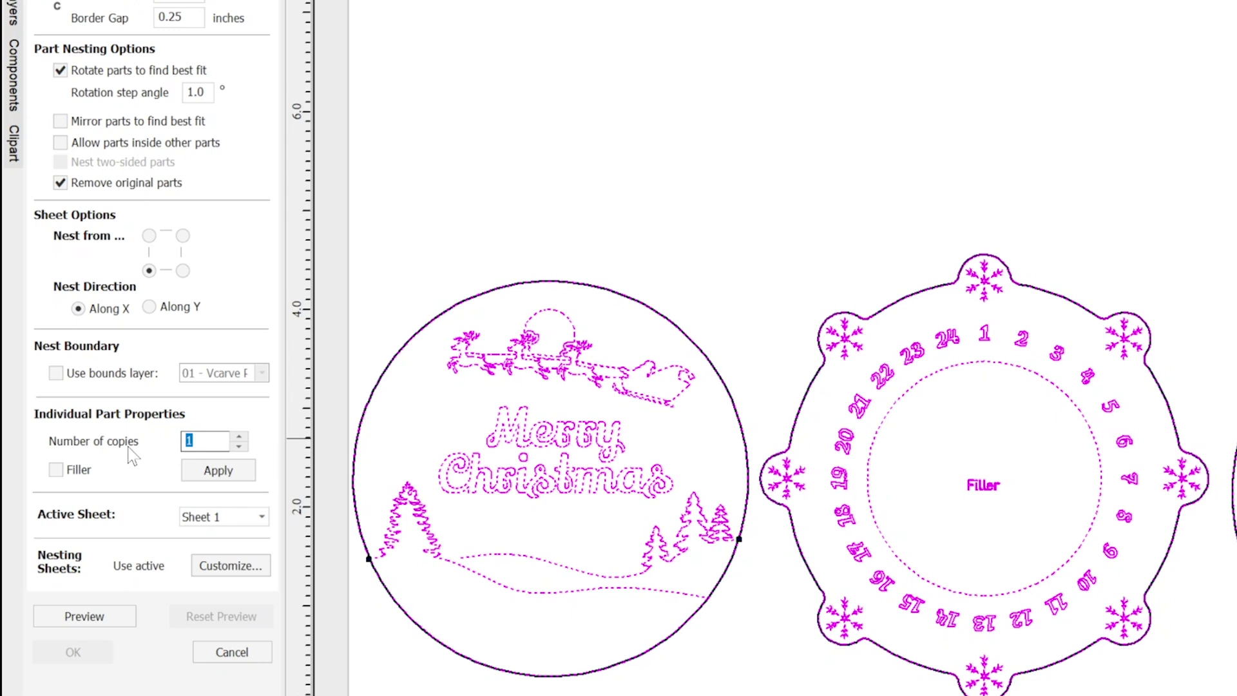
left_click(193, 472)
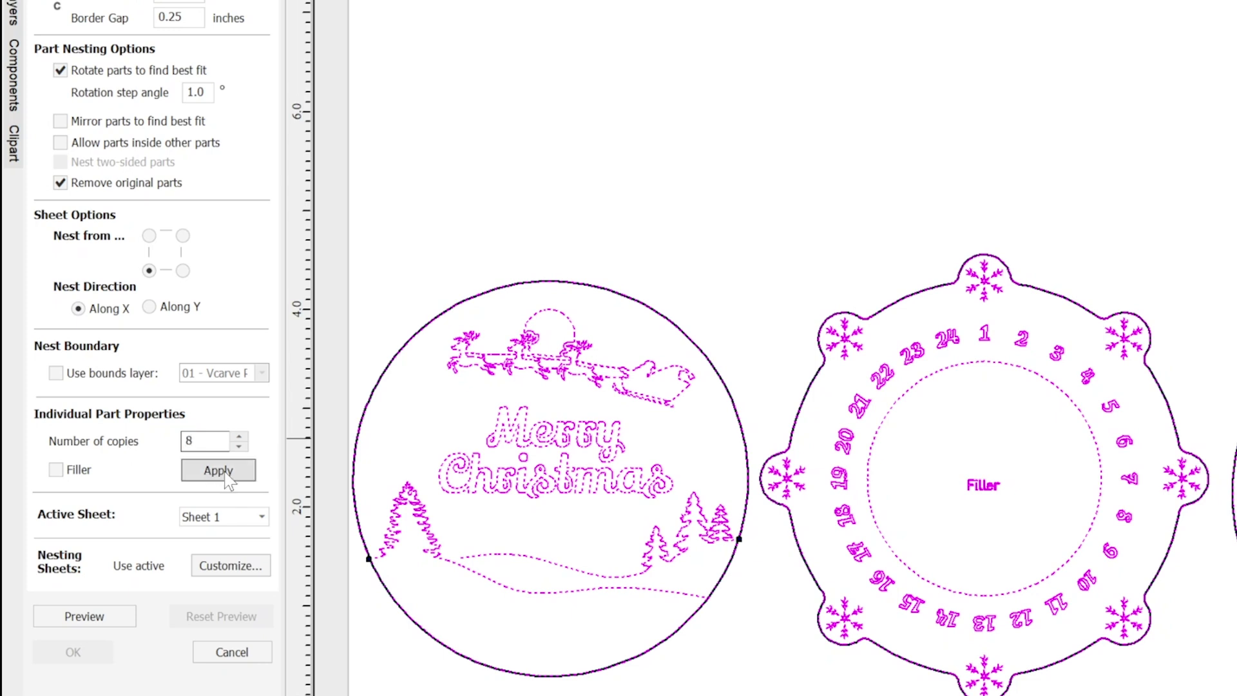
left_click(219, 470)
left_click(988, 480)
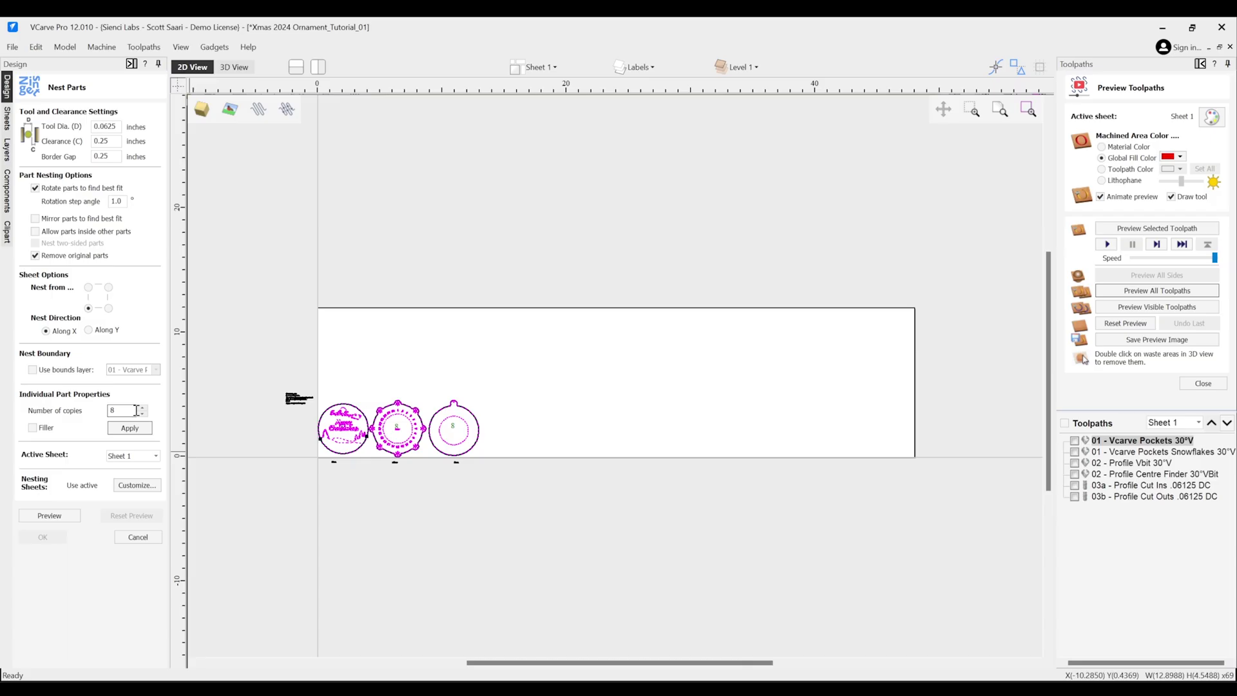
Change to 10 copies and preview, toggle Filler, then preview again on Sheet 1.
left_click(142, 407)
left_click(143, 407)
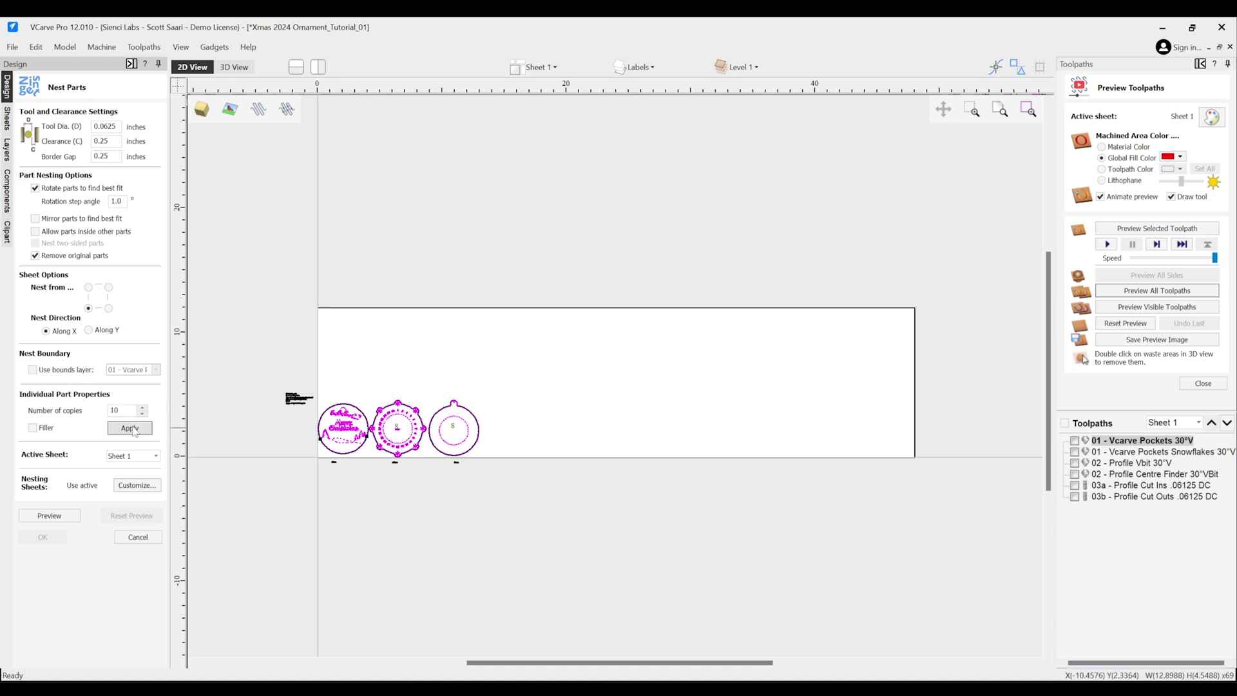
left_click(131, 429)
left_click(49, 516)
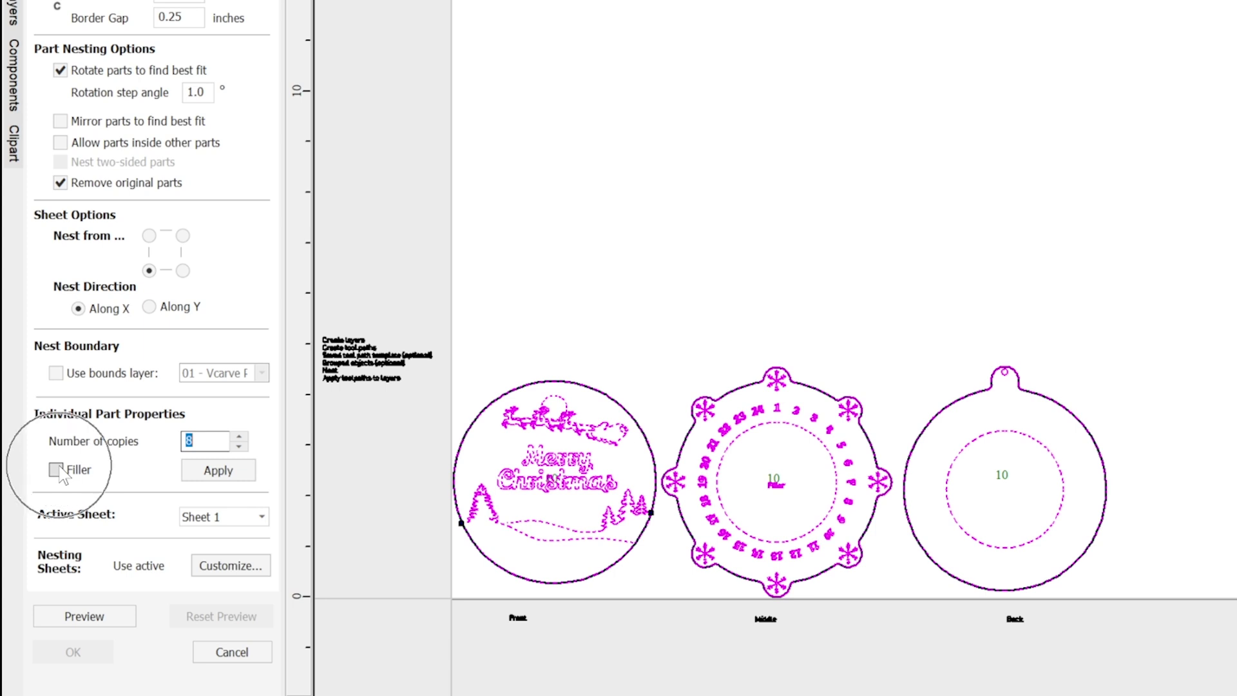
left_click(57, 469)
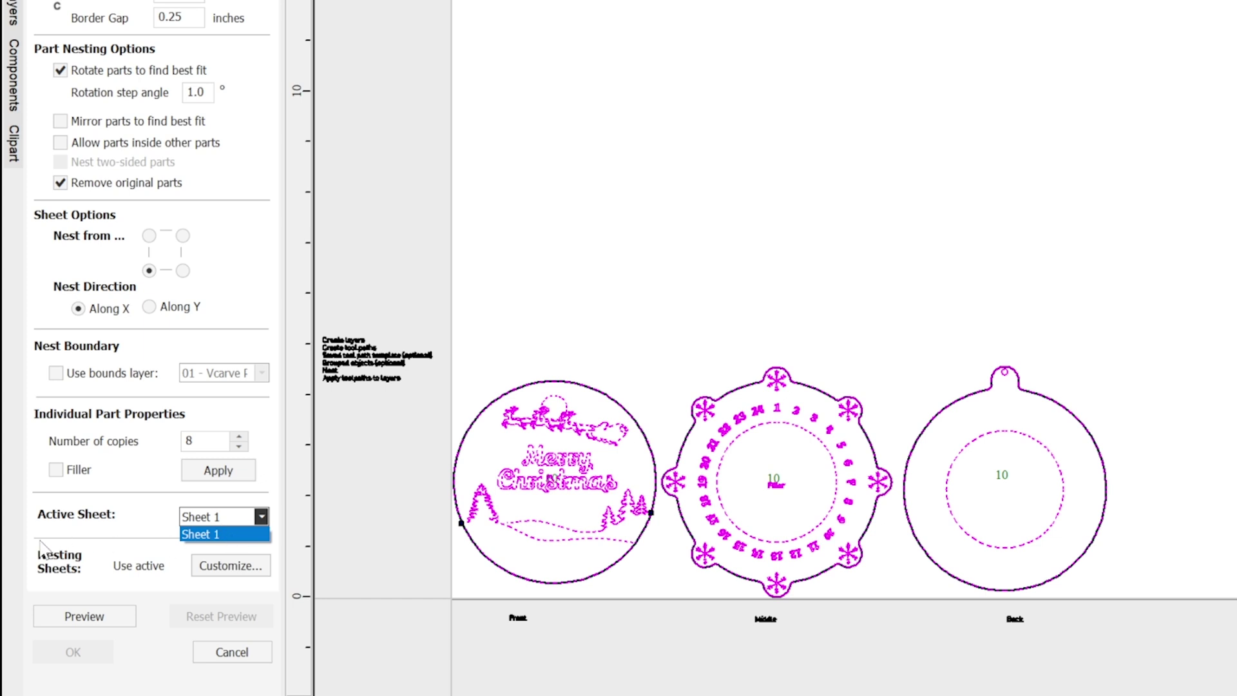
left_click(122, 530)
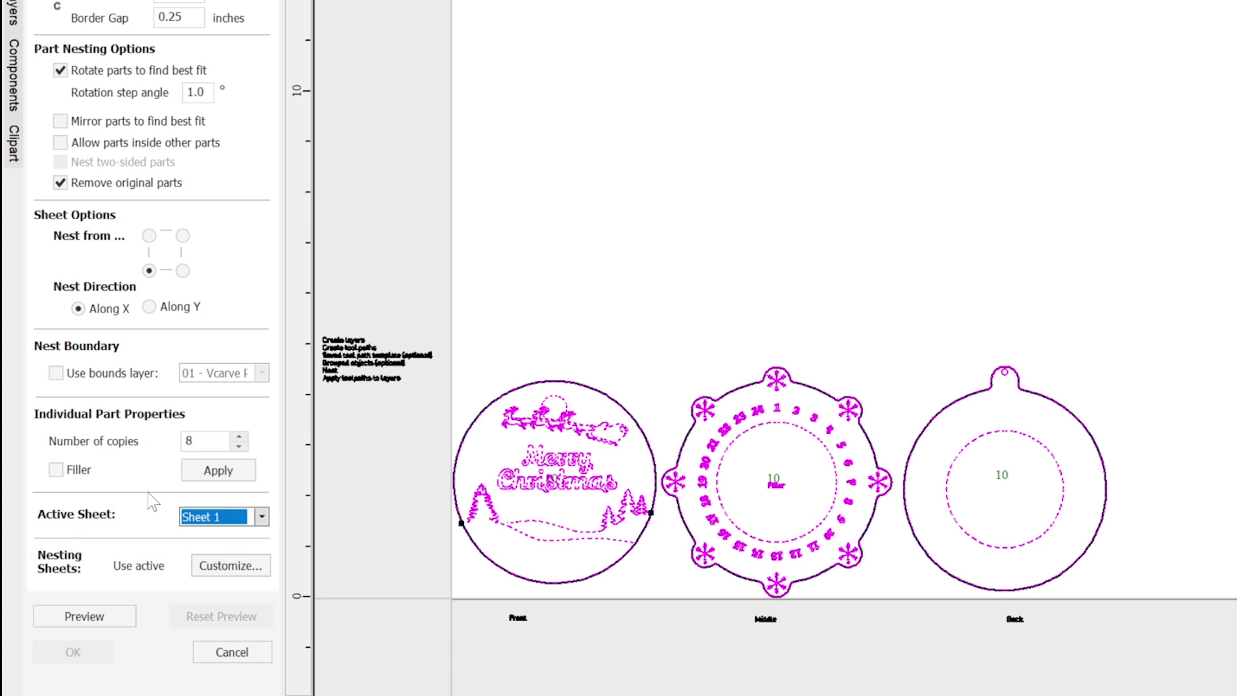
left_click(103, 620)
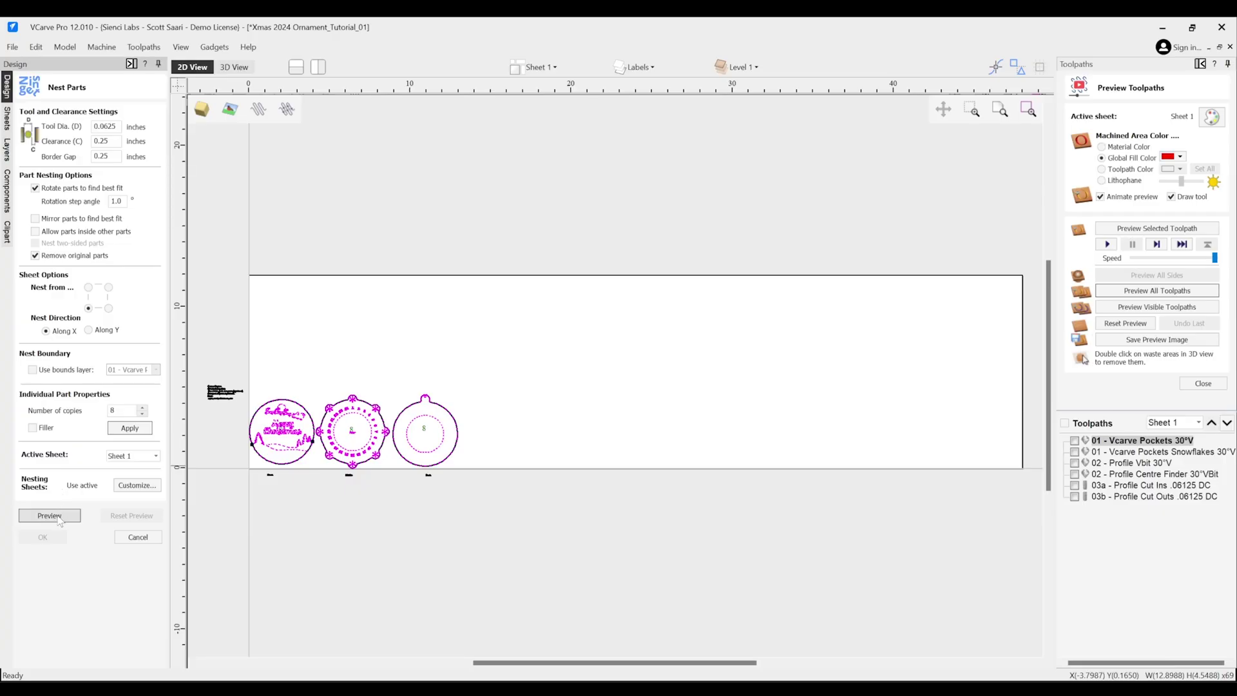
Preview the initial nest, then trial the top-right start corner, mirroring and part-in-part options.
left_click(49, 515)
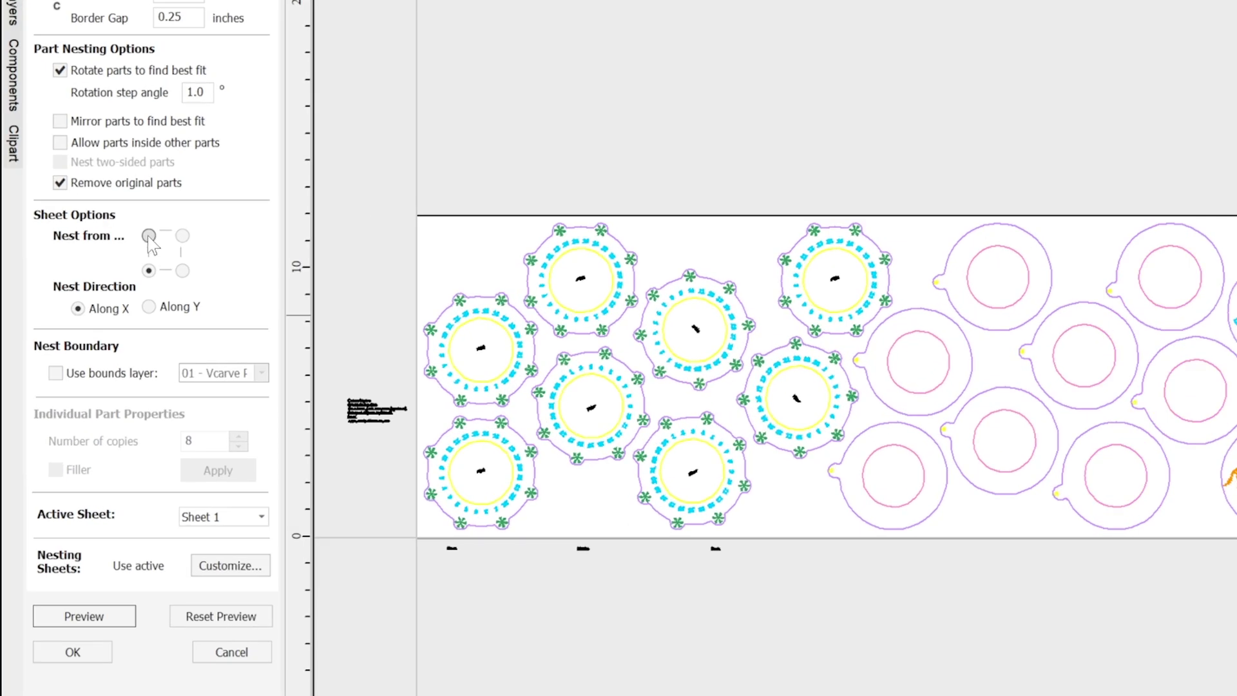
left_click(108, 287)
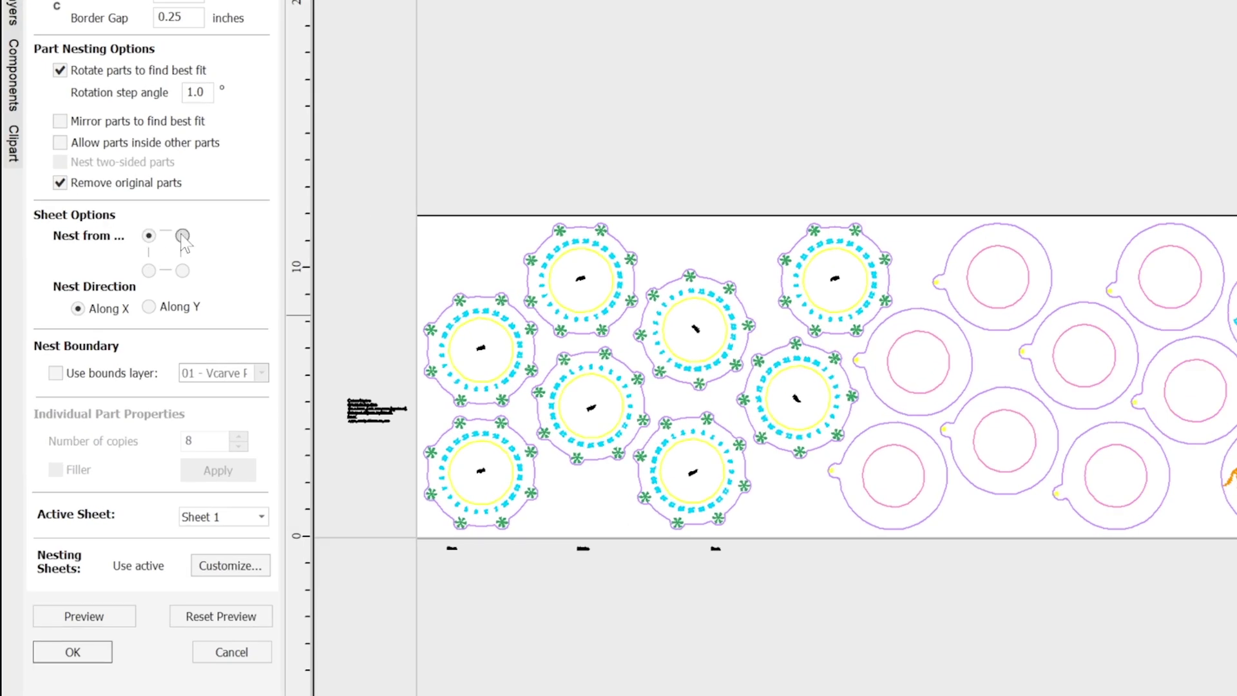
left_click(59, 121)
left_click(59, 143)
left_click(60, 120)
left_click(60, 142)
Preview a bottom-right, along-Y trial nest, then accept the eight-copy nest layout.
left_click(182, 270)
left_click(149, 307)
left_click(87, 620)
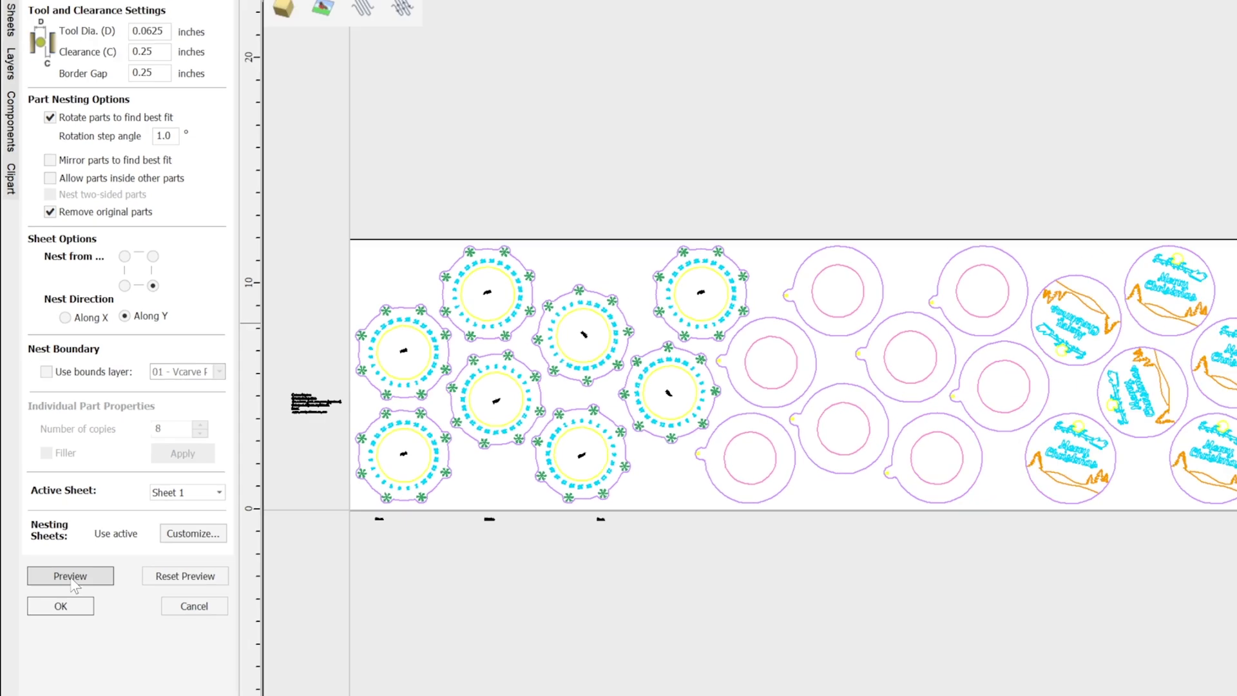
left_click(71, 576)
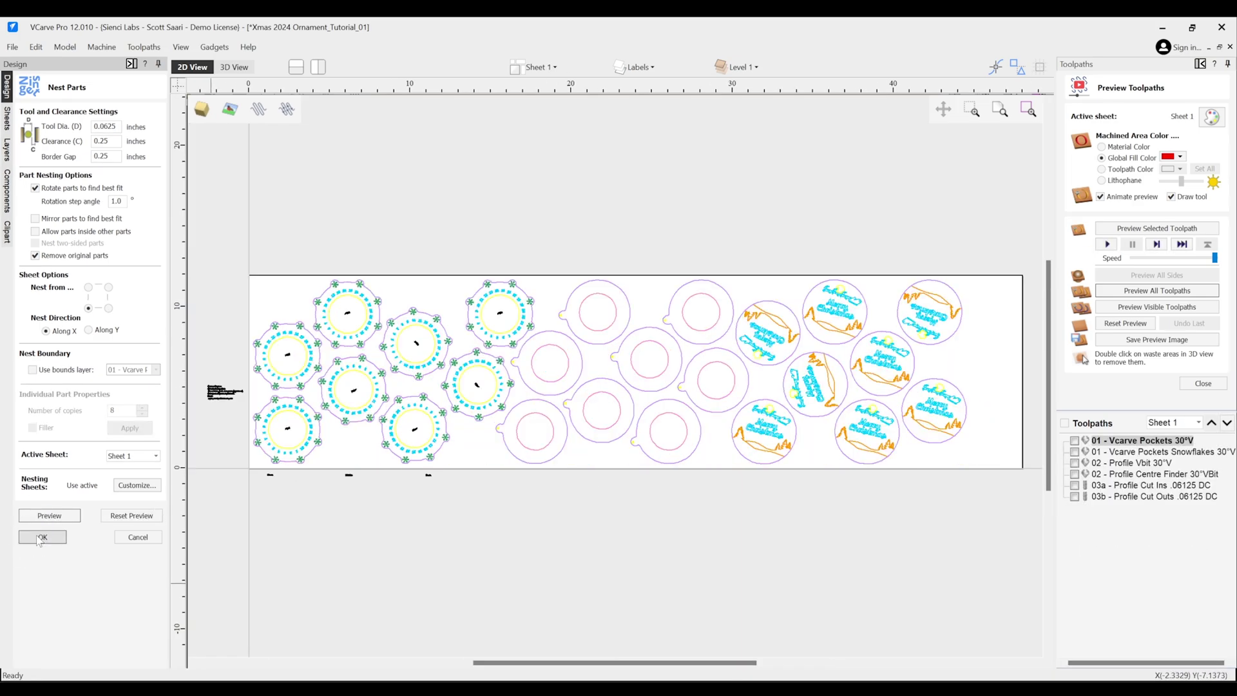
left_click(40, 538)
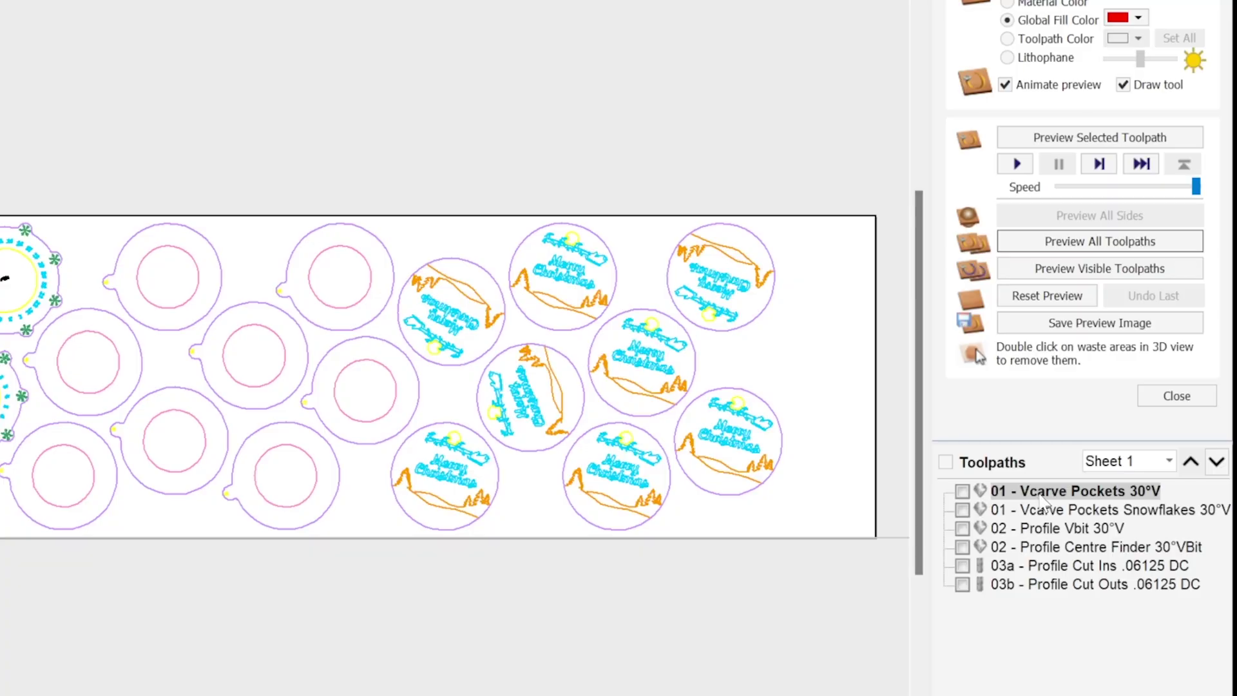
Open the Vector Selector for the 01 - Vcarve Pockets 30°V toolpath and filter for Closed Vectors.
left_click(1039, 493)
double_click(1042, 502)
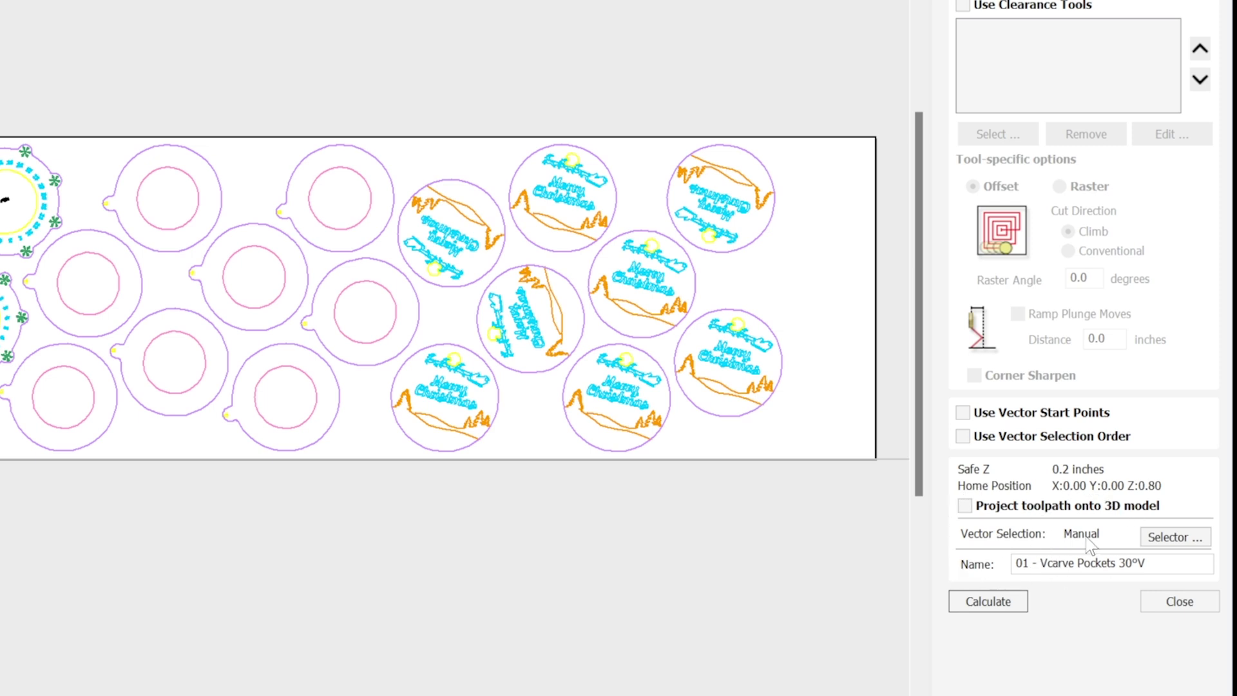
left_click(1160, 539)
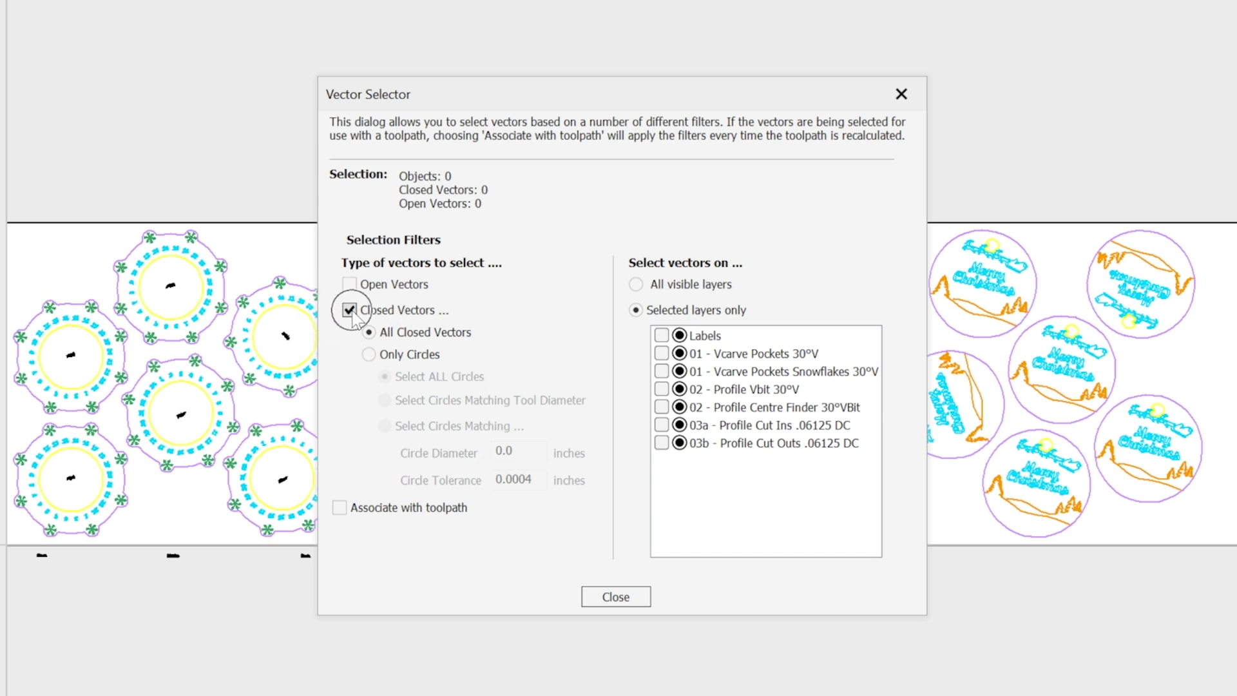
left_click(349, 310)
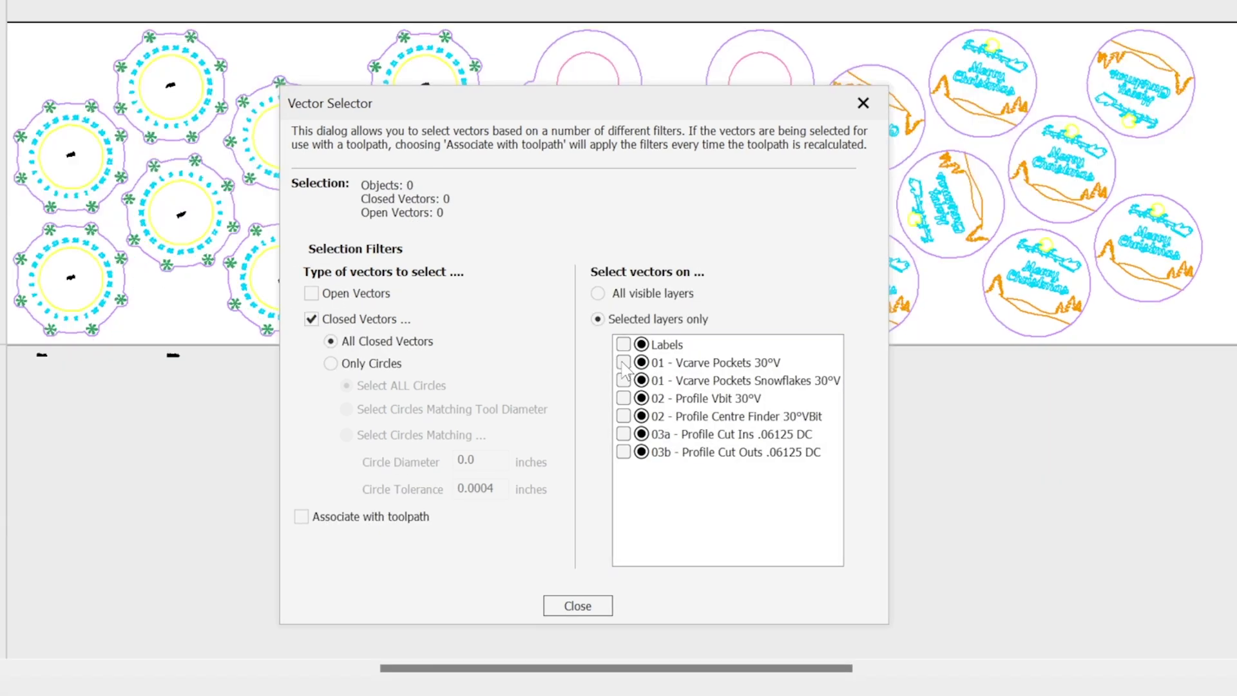
Select the 01 - Vcarve Pockets 30°V layer's closed vectors and associate them with the toolpath.
left_click(623, 362)
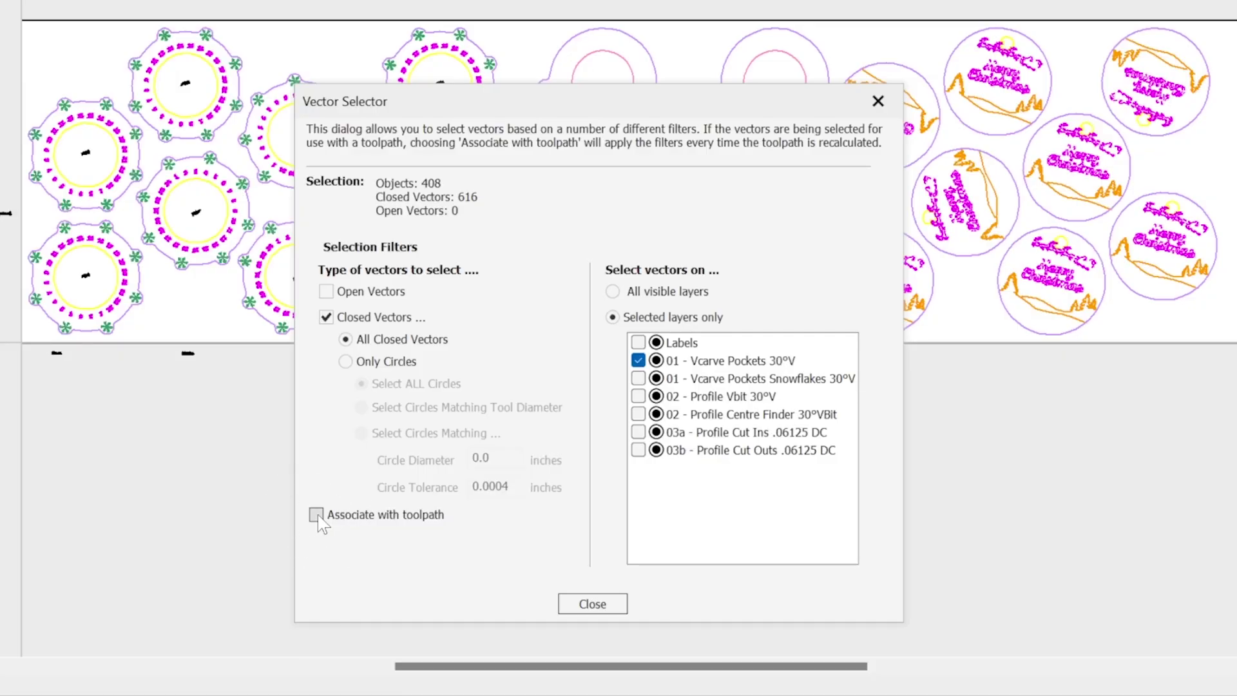
left_click(318, 515)
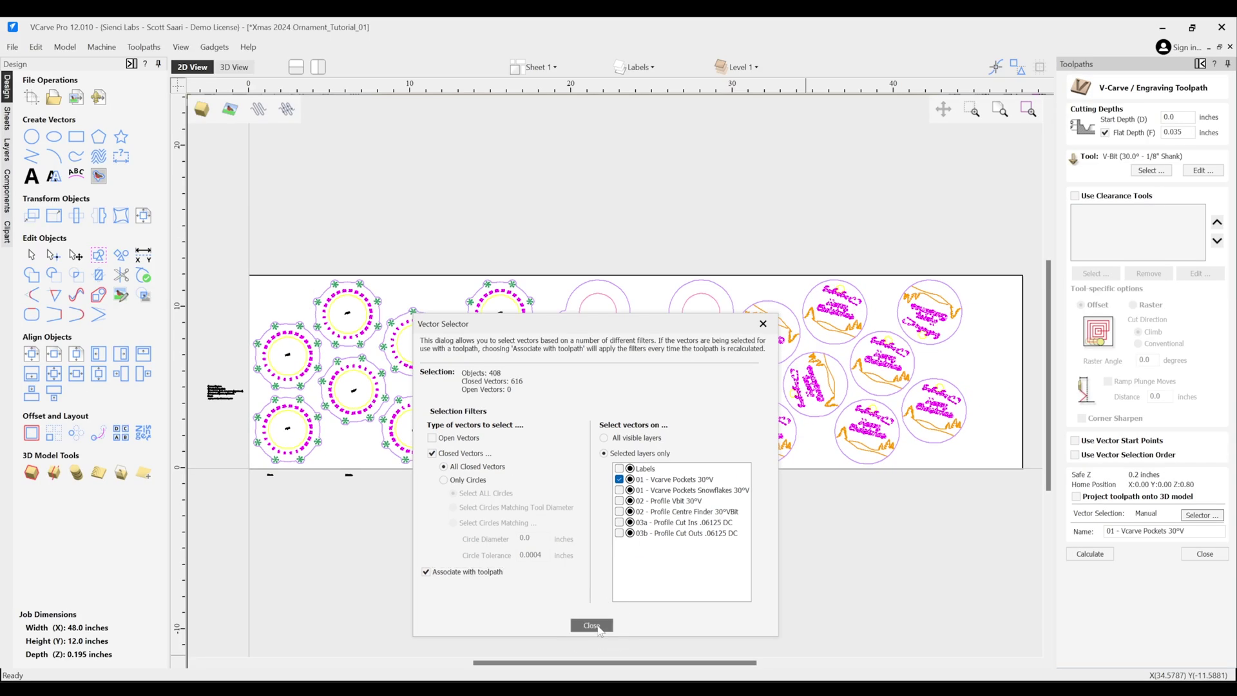
left_click(593, 604)
Recalculate the pocket toolpath and review it across the whole nested sheet.
left_click(1099, 558)
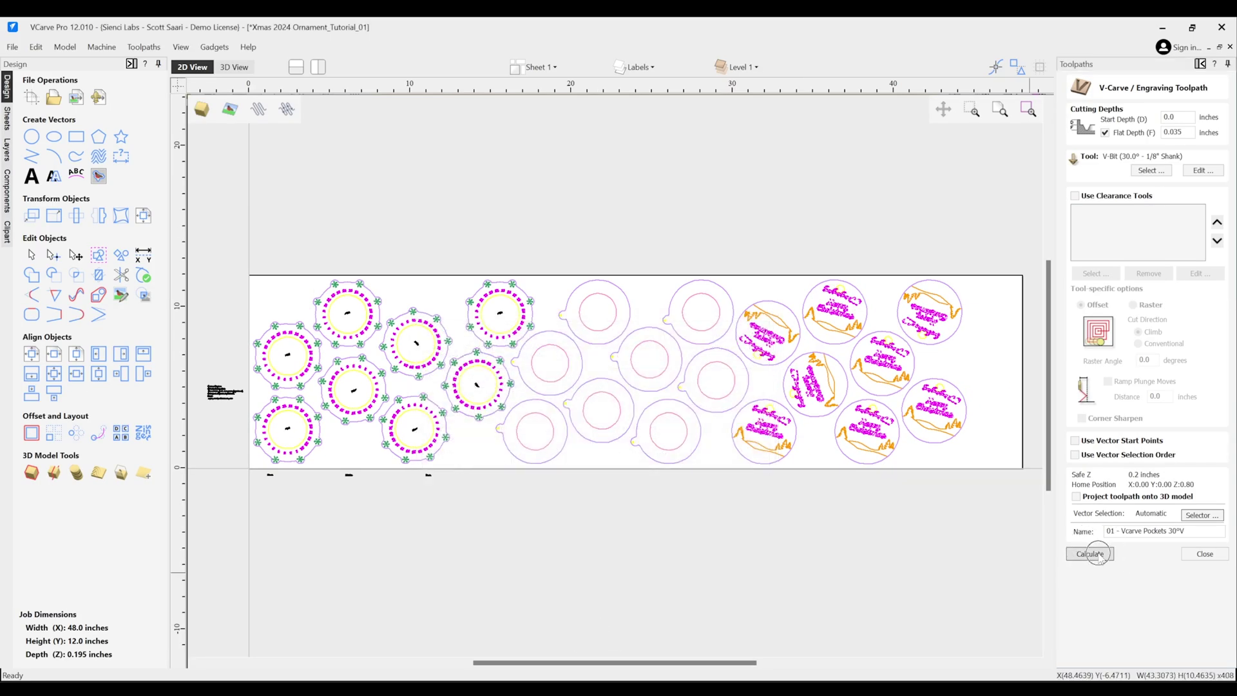
scroll(697, 463, "down", 5)
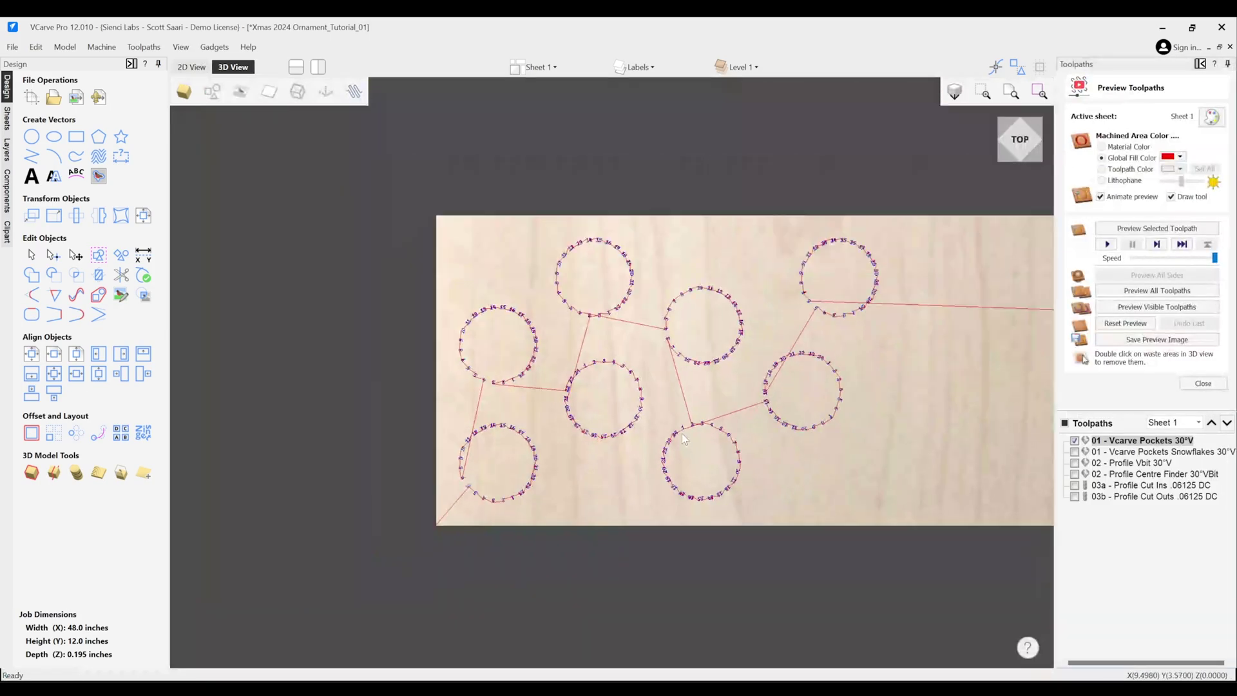
middle_click_drag(698, 463, 617, 335)
left_click(1203, 383)
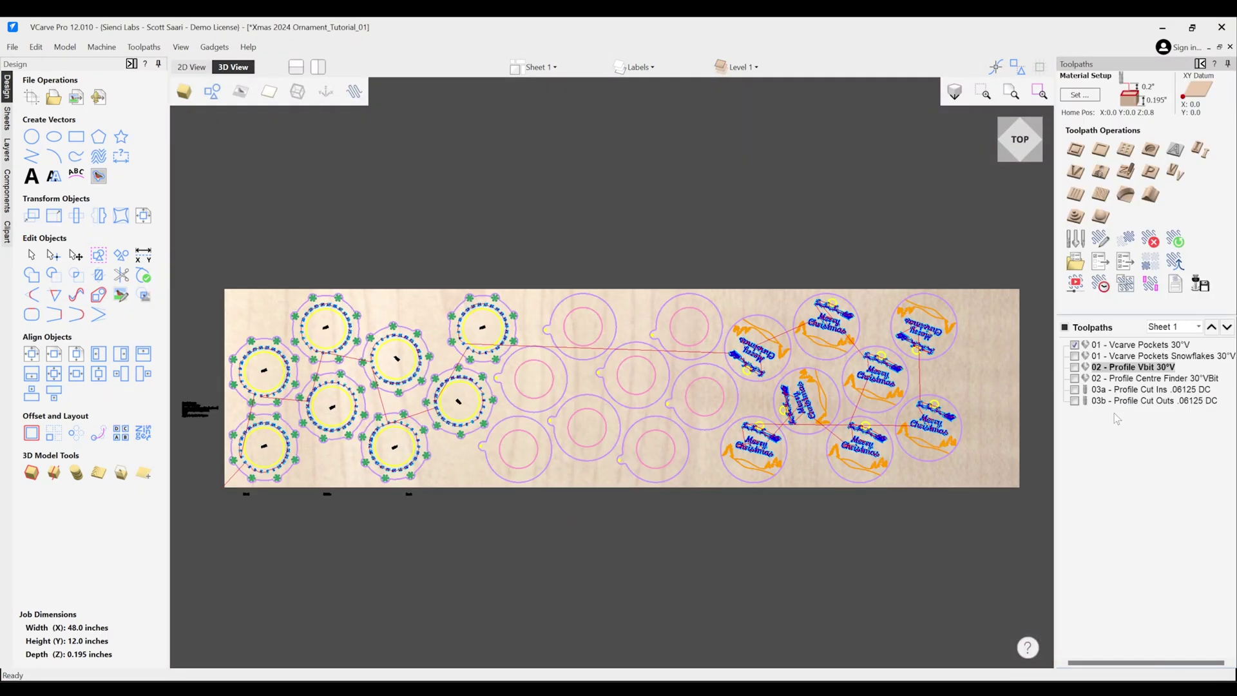
Make 02 - Profile Vbit 30°V auto-select only open vectors on its layer, then recalculate it.
mouse_move(1119, 369)
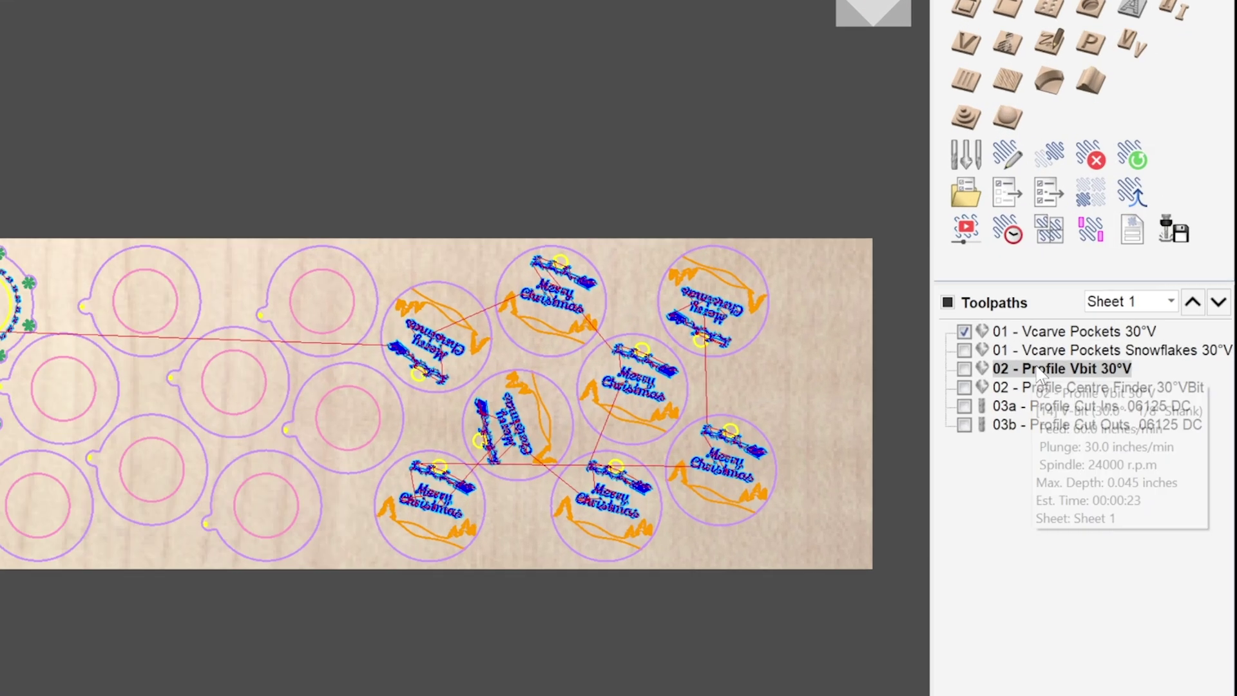
double_click(1041, 371)
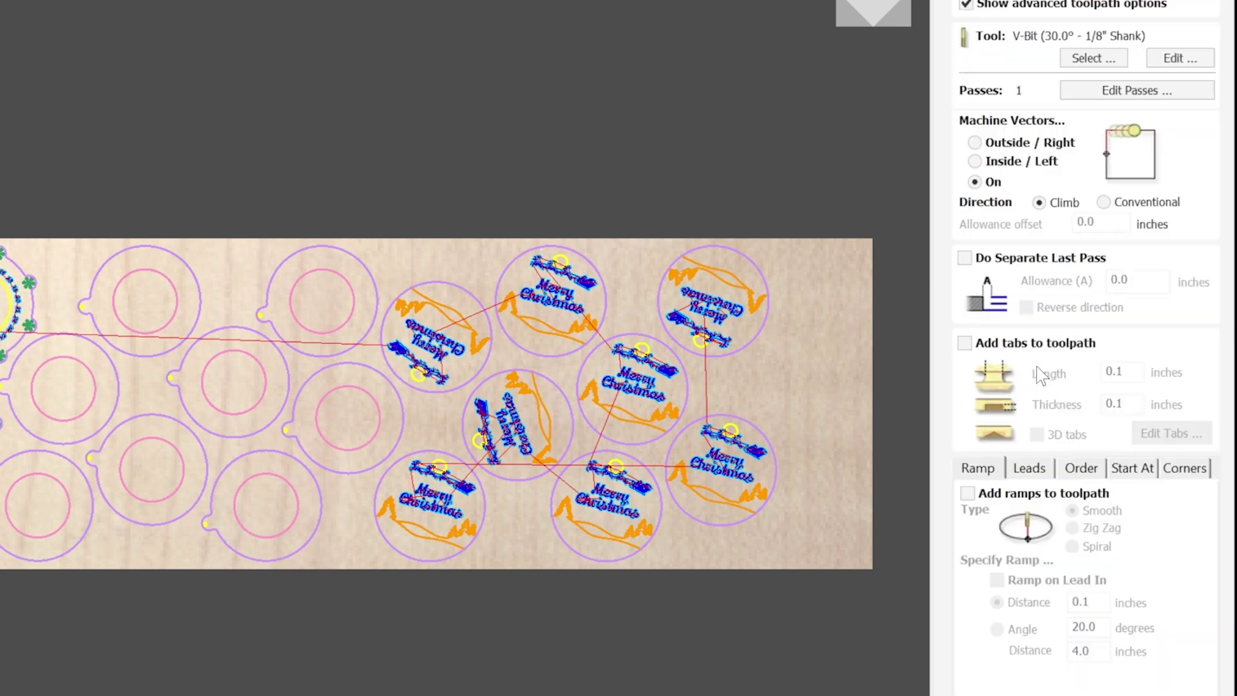
left_click(1178, 588)
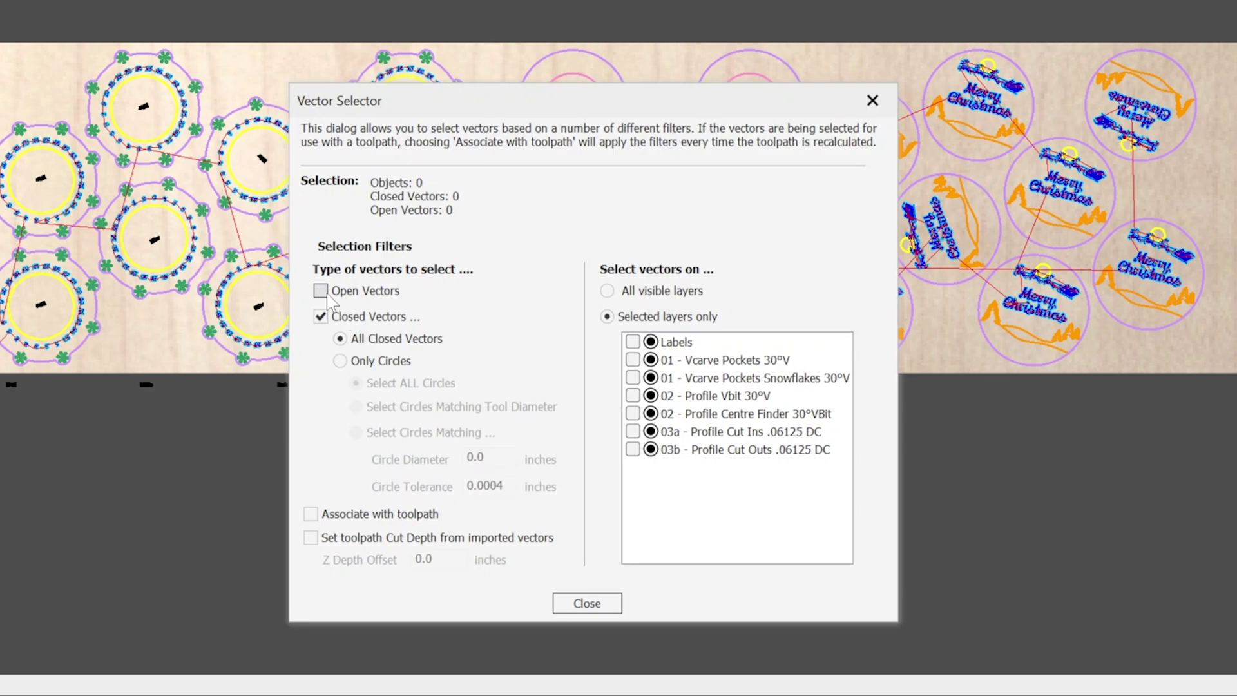
left_click(328, 295)
left_click(321, 317)
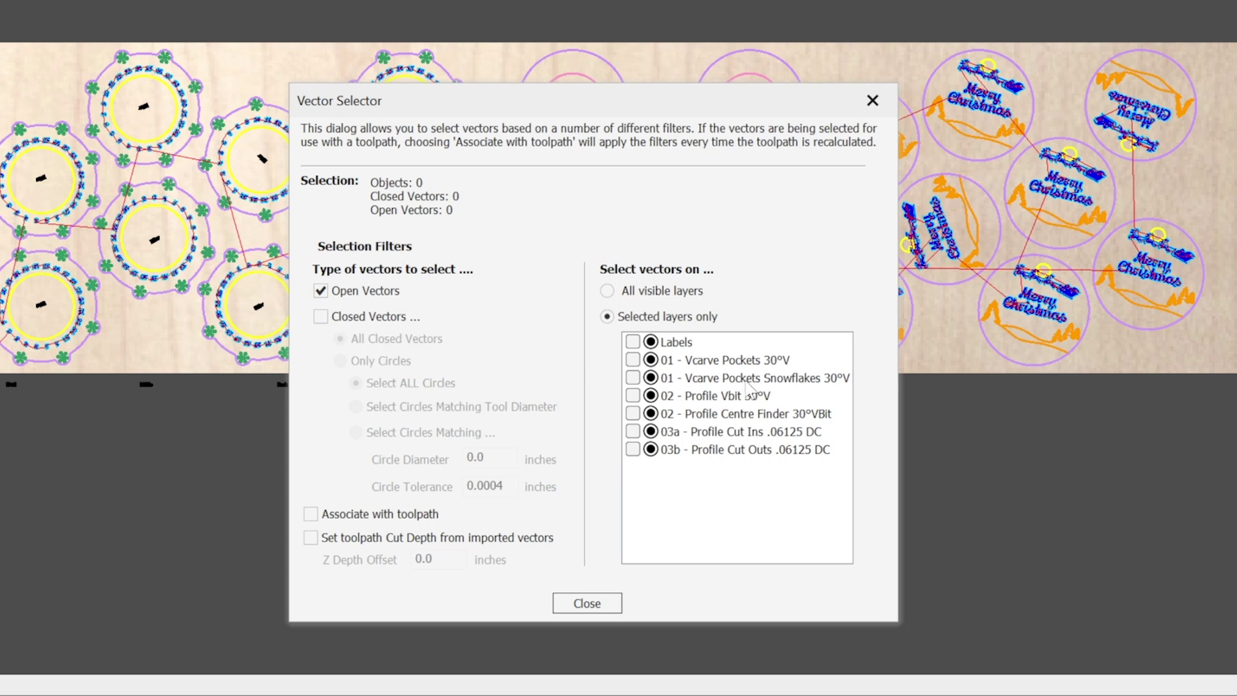
left_click(632, 396)
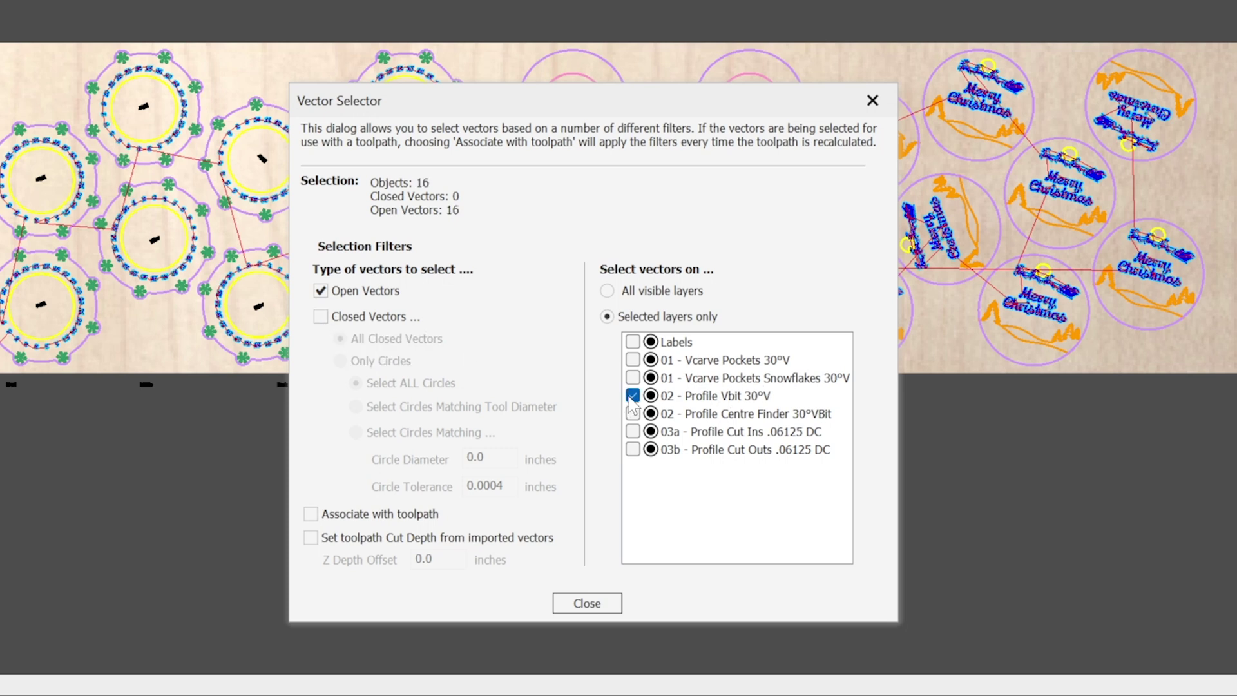
left_click(315, 516)
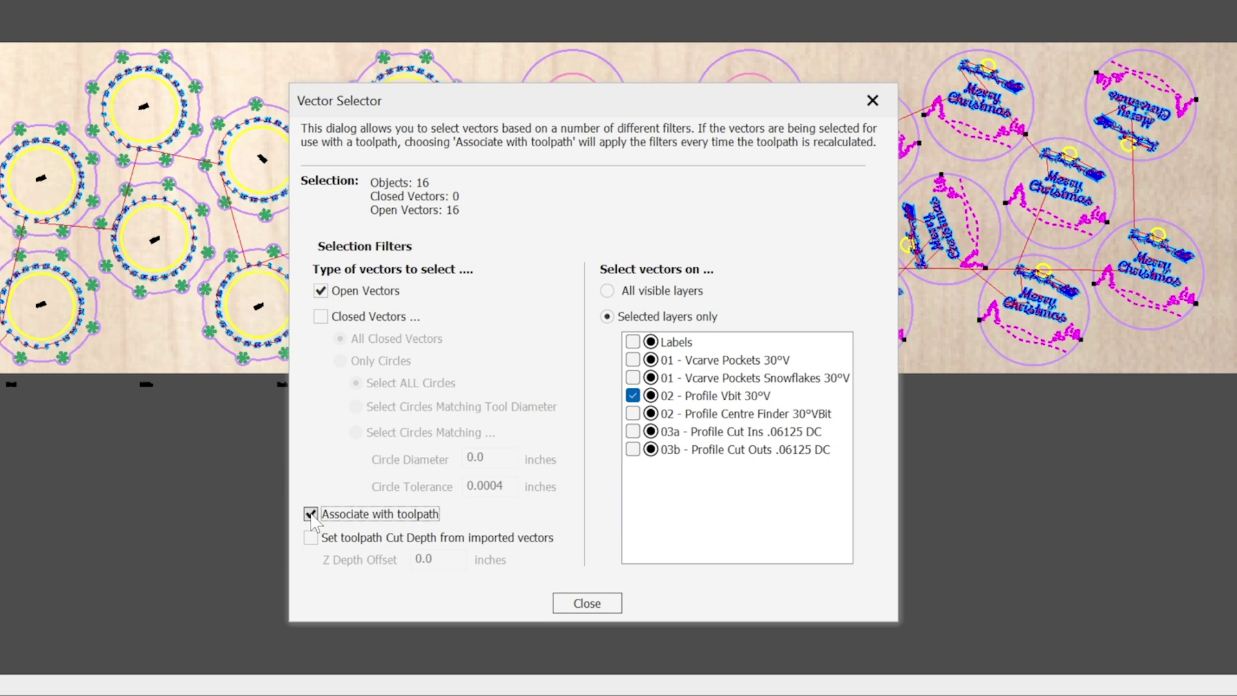
left_click(587, 603)
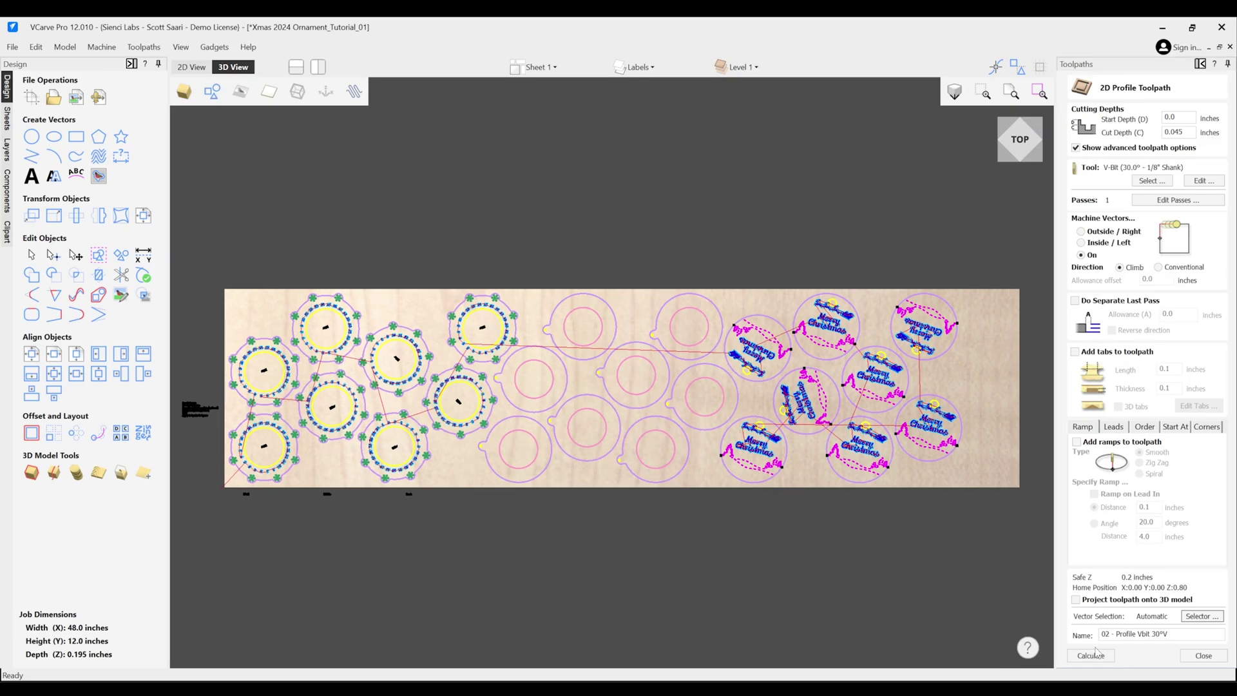
left_click(1092, 655)
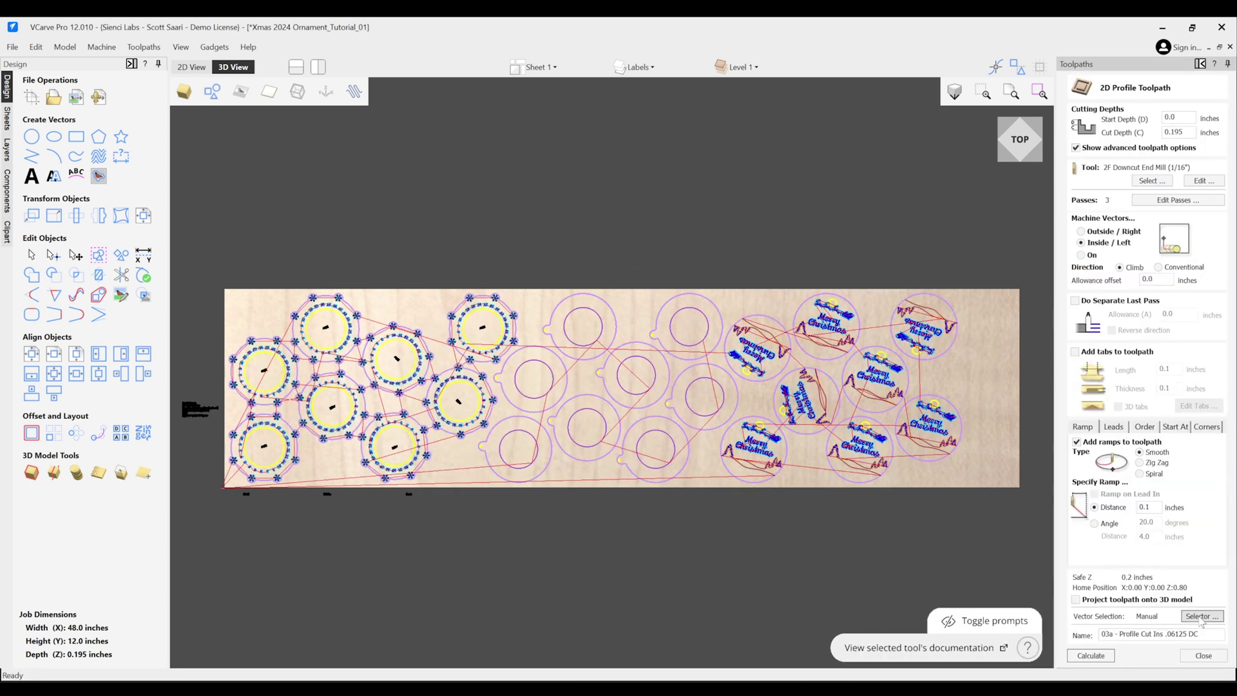
Link the 03a - Profile Cut Ins .06125 DC layer's closed vectors, show the centre finder toolpath, and open Save Toolpaths.
left_click(1202, 616)
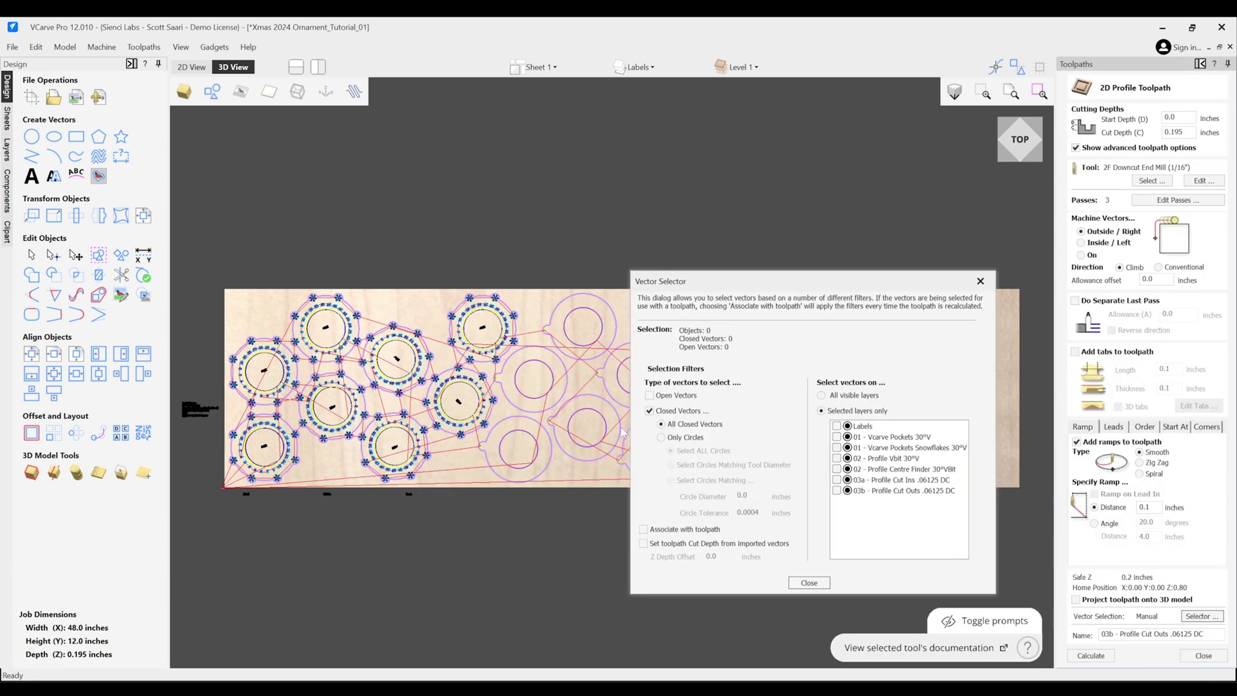
left_click(837, 479)
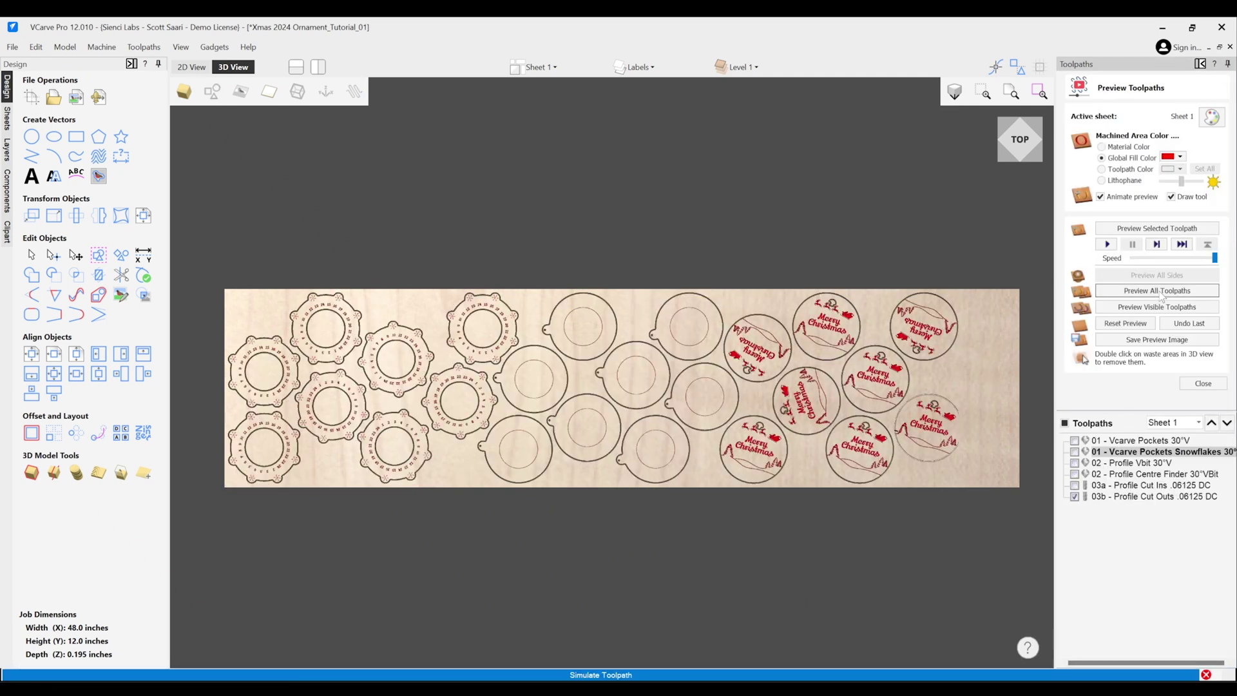
left_click(1075, 452)
left_click(1075, 473)
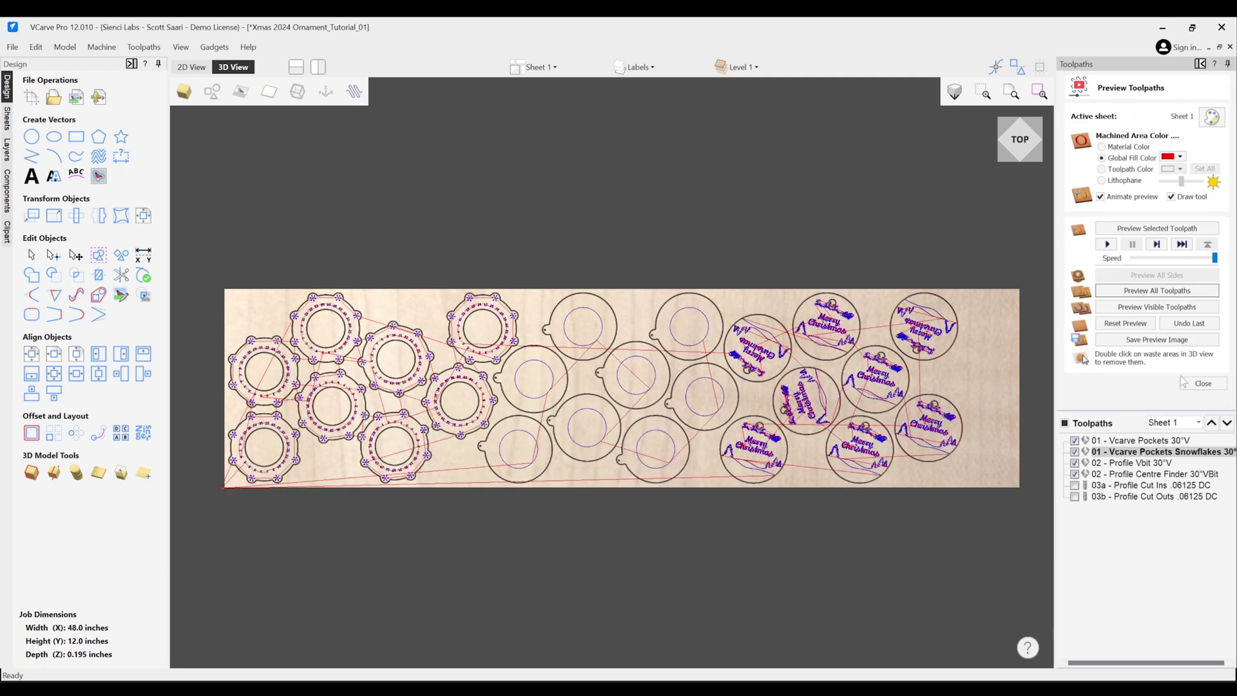
left_click(1203, 383)
left_click(1189, 312)
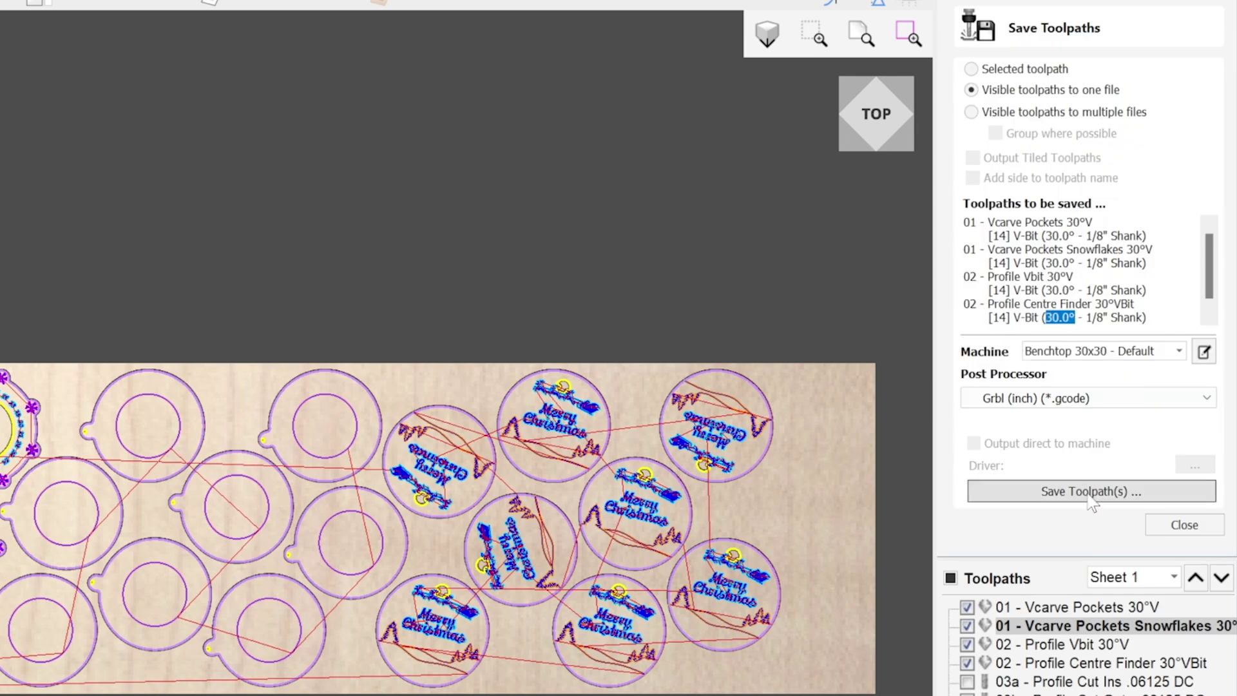